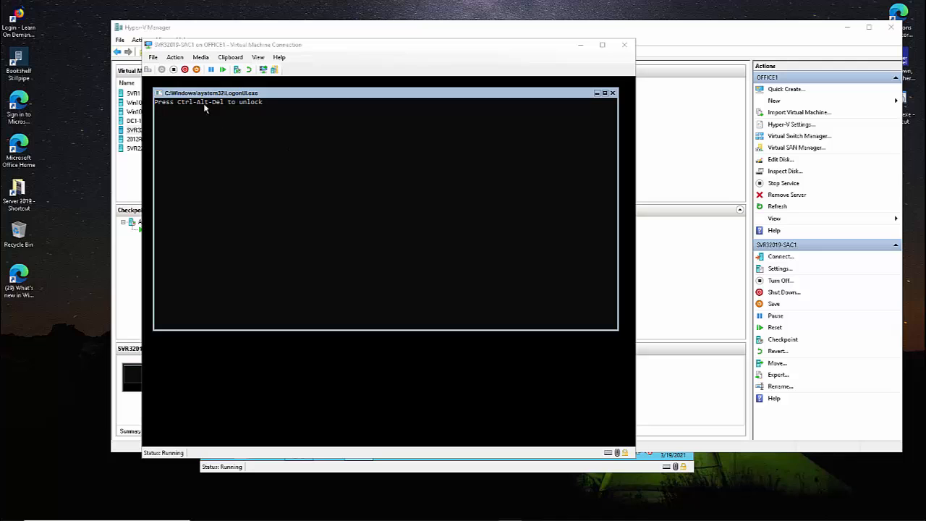
Send Ctrl+Alt+Delete to the SVR32019-SAC1 VM and sign in with the administrator password.
click(175, 59)
click(175, 57)
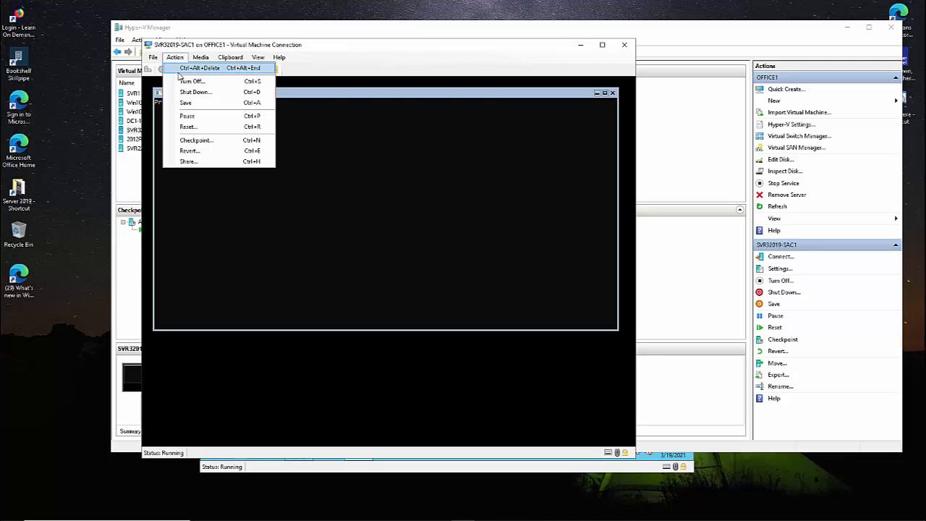
click(192, 68)
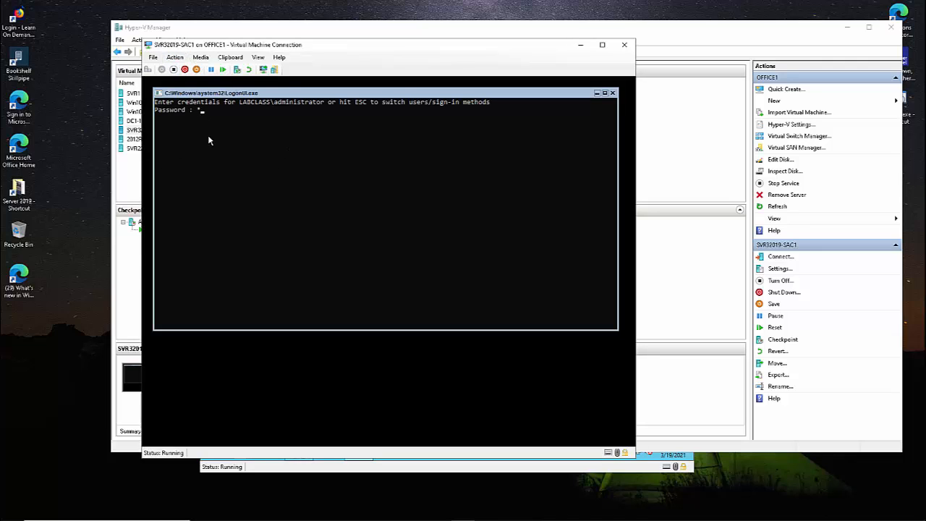
text(*****)
key(Return)
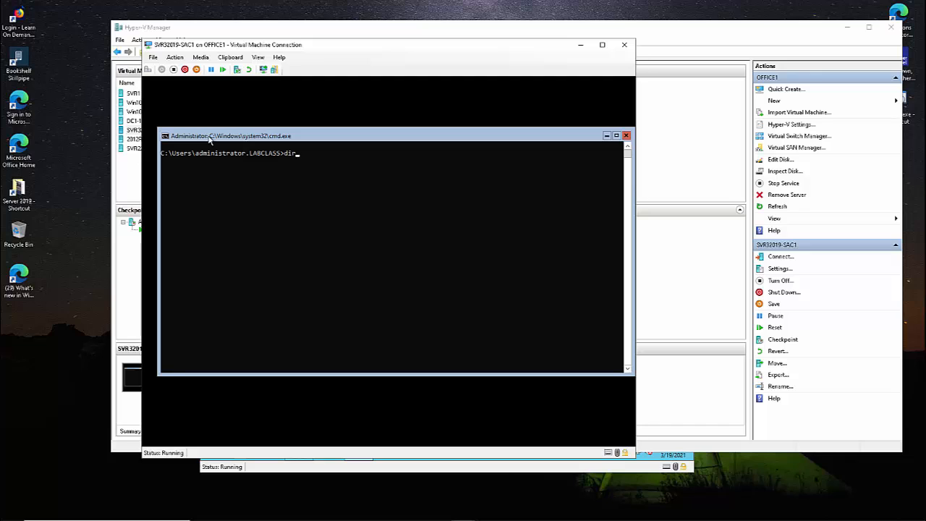
Run dir at the VM's cmd prompt, then start PowerShell and exit back to cmd.
key(Return)
text(po)
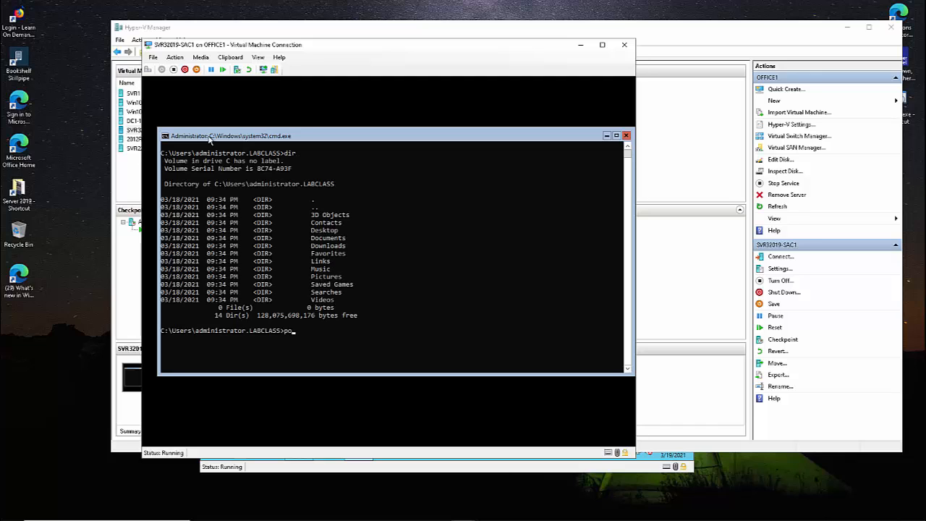
text(wershell)
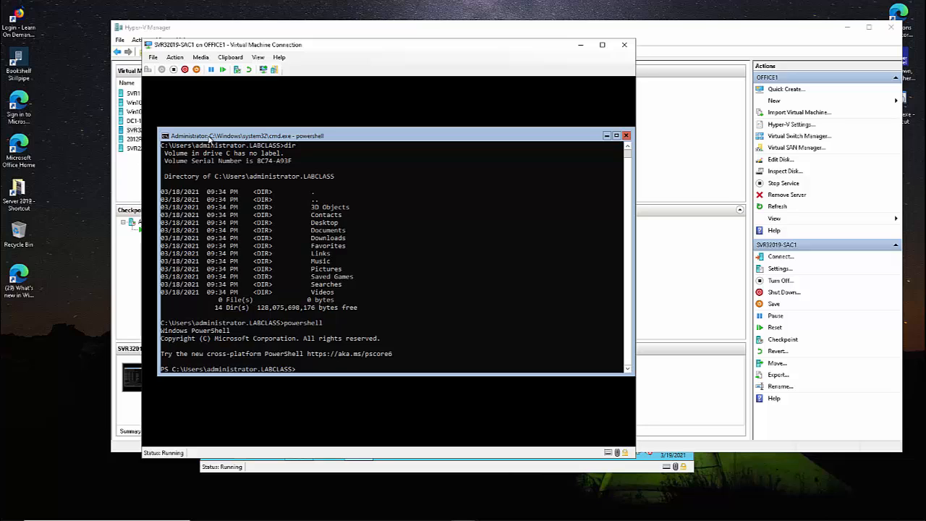
text(t)
key(Return)
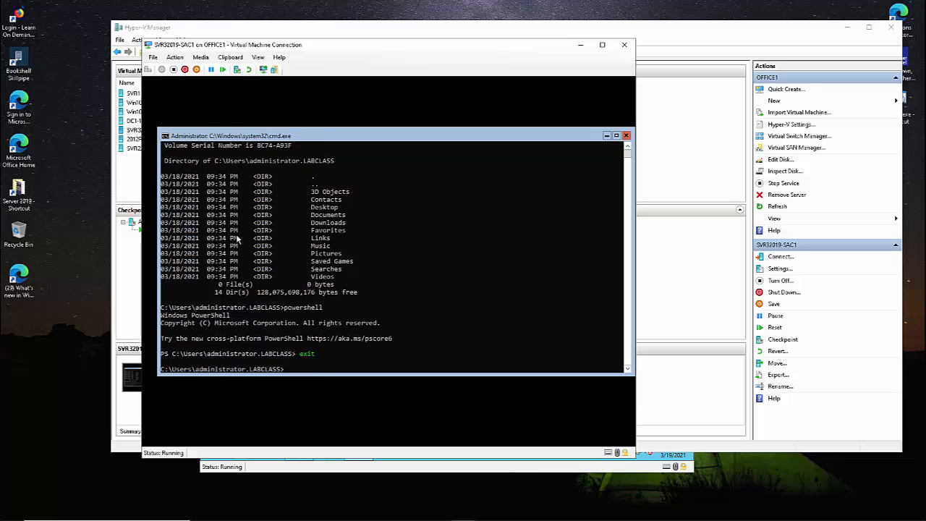
Connect to SVR22019-LTSC1 from Hyper-V Manager and minimize its browser to reveal the desktop.
mouse_move(428, 515)
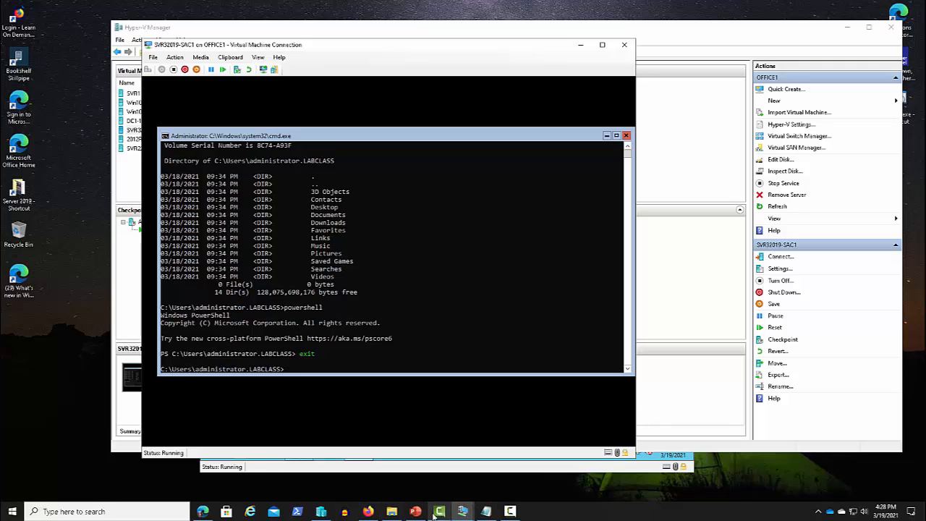
click(324, 511)
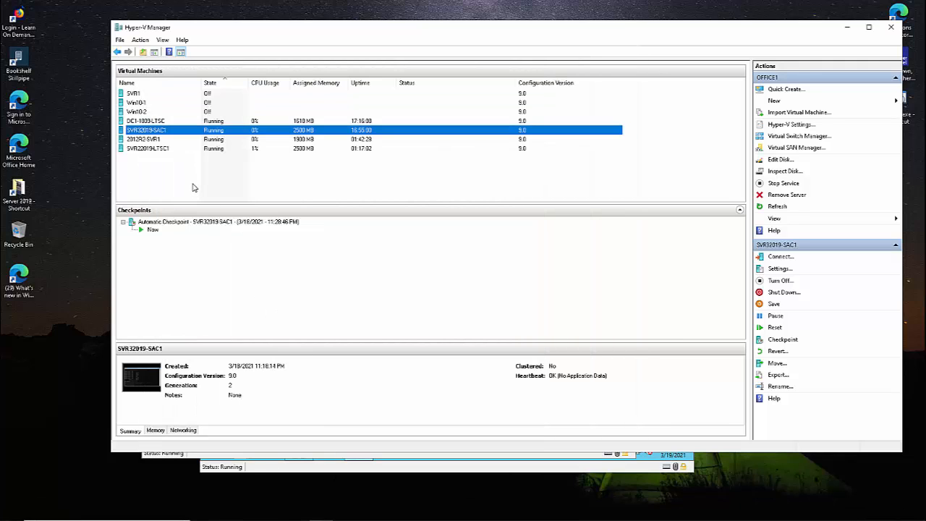
click(150, 149)
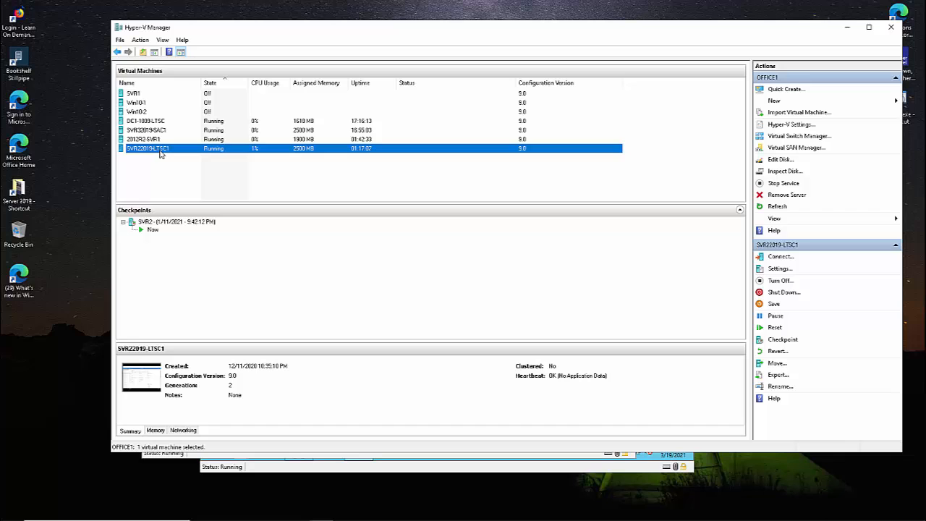
double_click(166, 149)
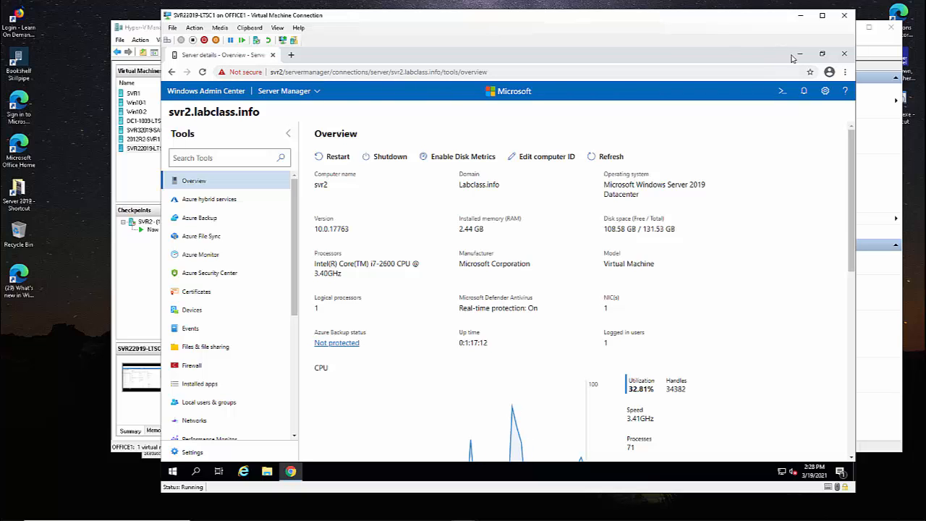
click(238, 92)
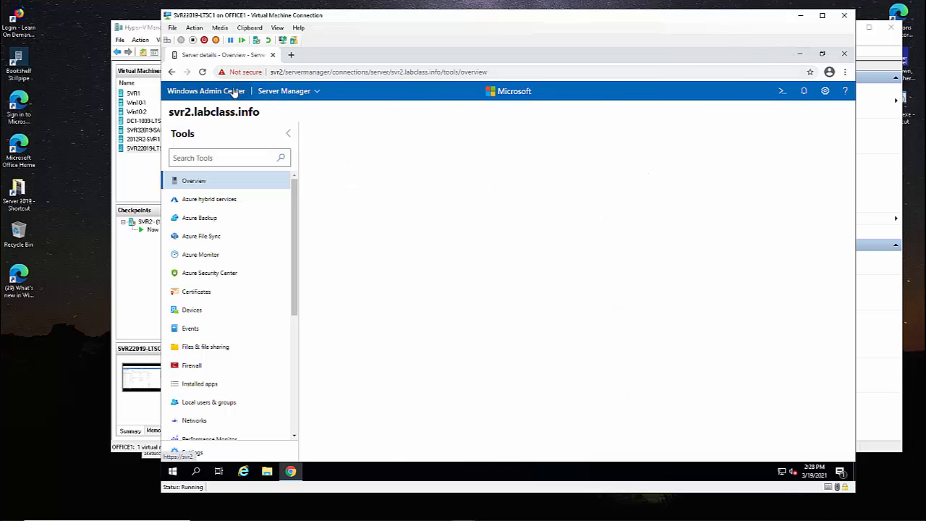
click(801, 54)
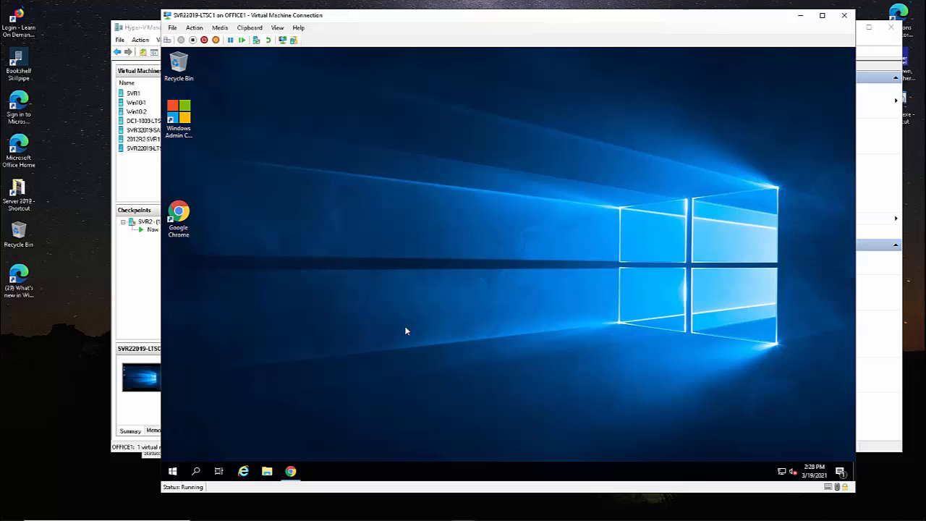
Launch Server Manager from the VM's Start menu and bring its Dashboard forward.
click(173, 472)
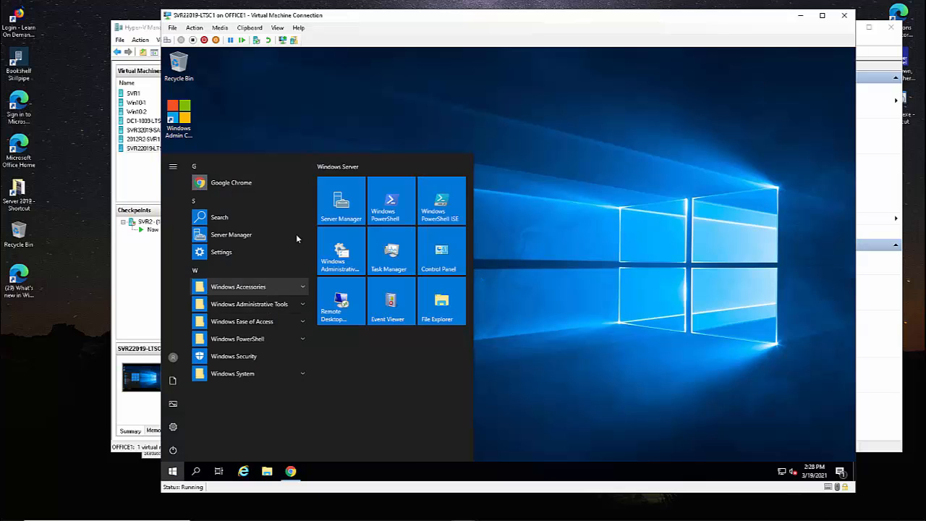
click(341, 206)
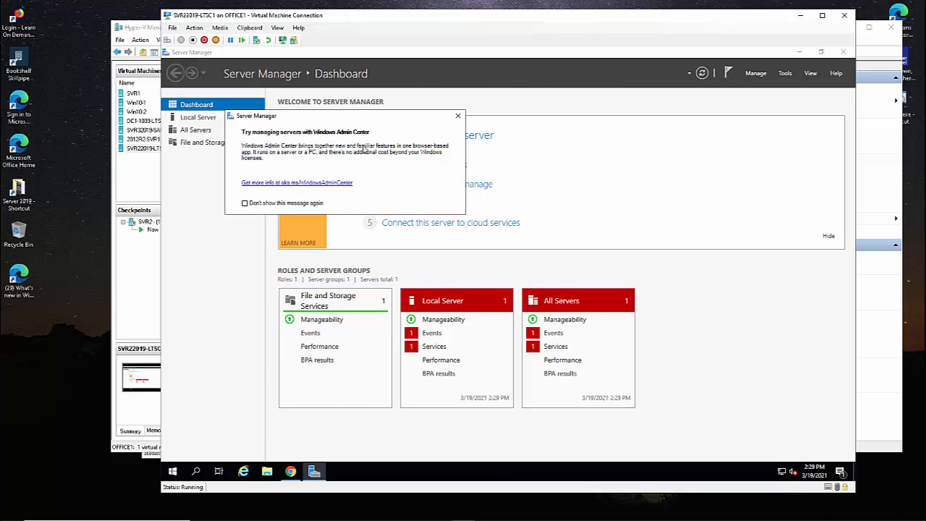
click(226, 250)
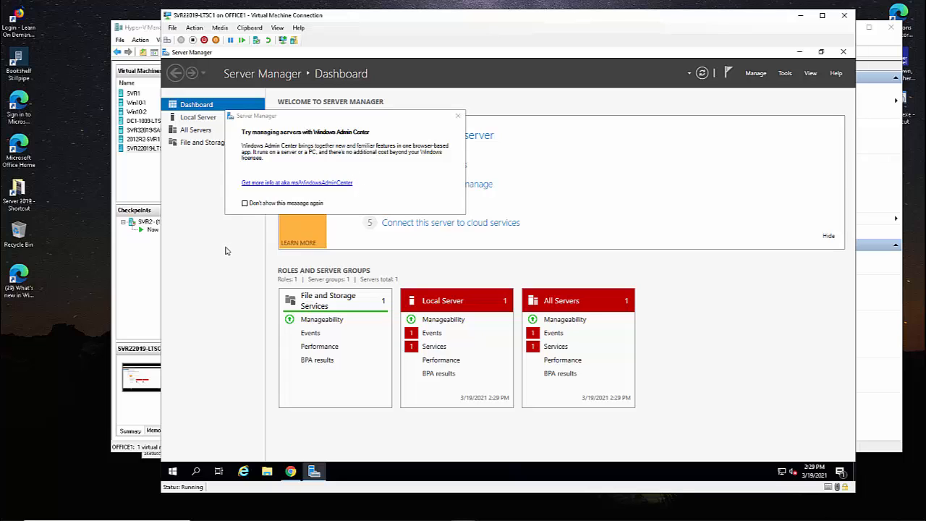
Dismiss the Windows Admin Center prompt, review SVR2's Local Server page, then show All Servers.
click(455, 119)
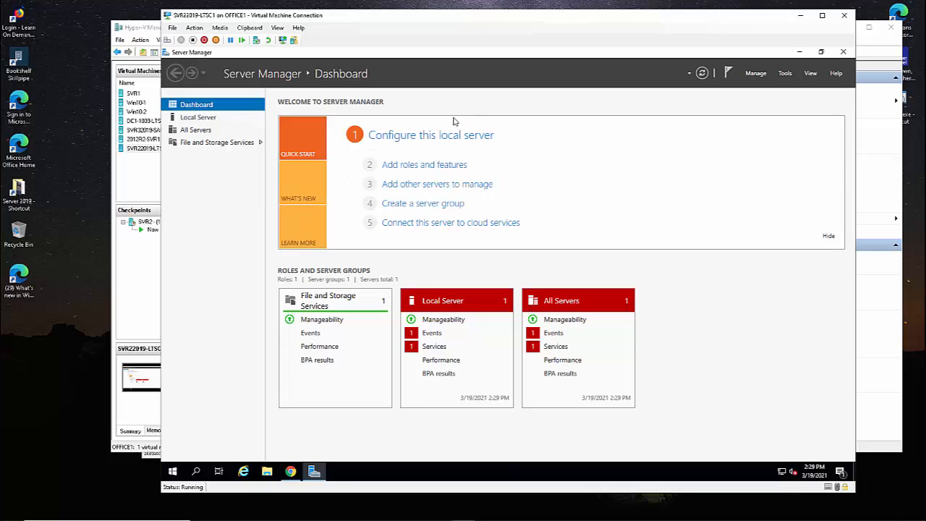
click(193, 122)
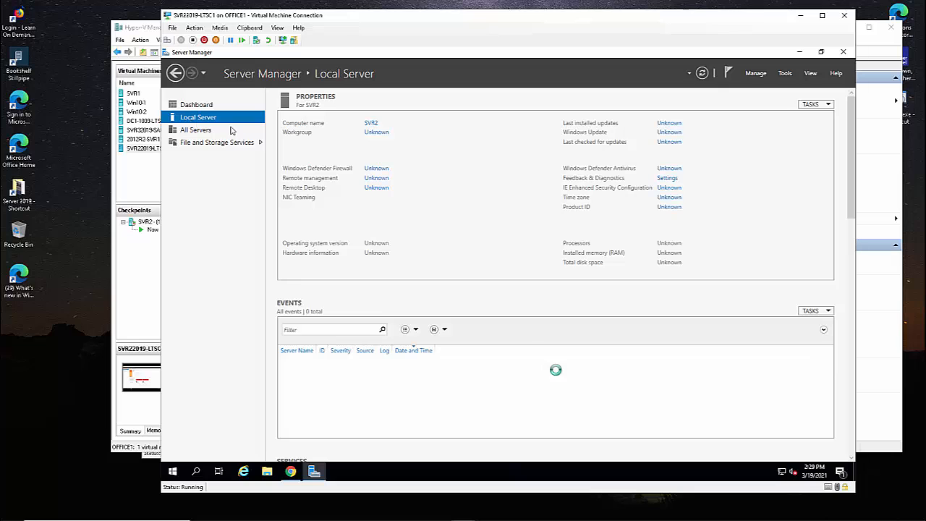
scroll(422, 326, down, 1)
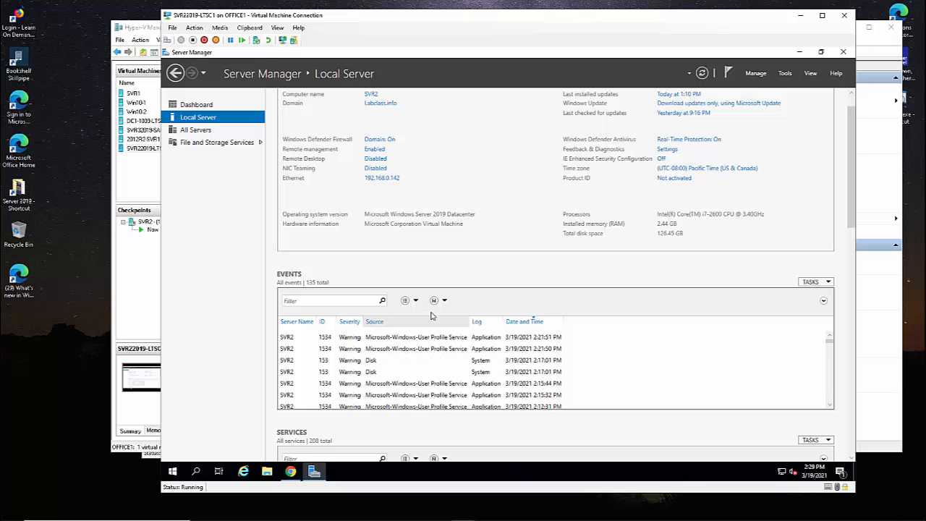
click(197, 131)
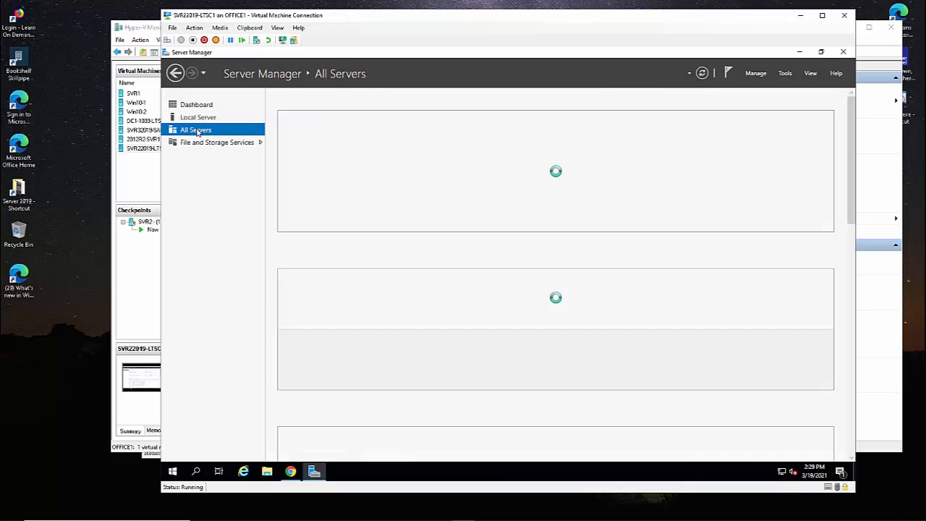
right_click(200, 132)
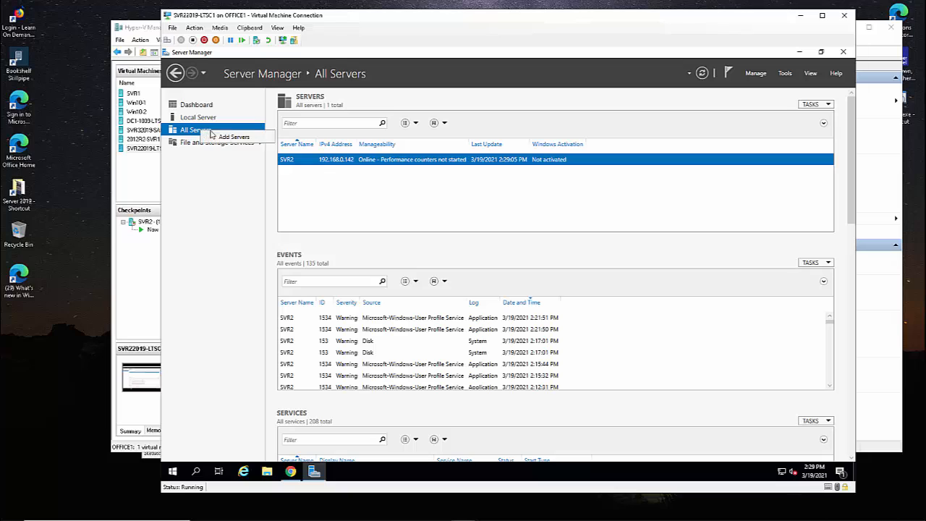
Search 'svr' in Add Servers, select SVR3-SAC1 and confirm it into the managed list.
click(233, 138)
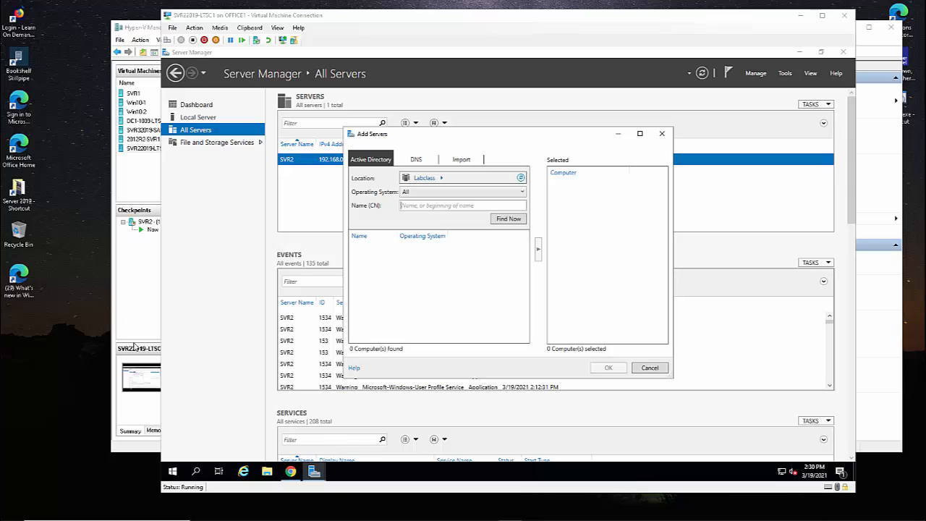
click(413, 206)
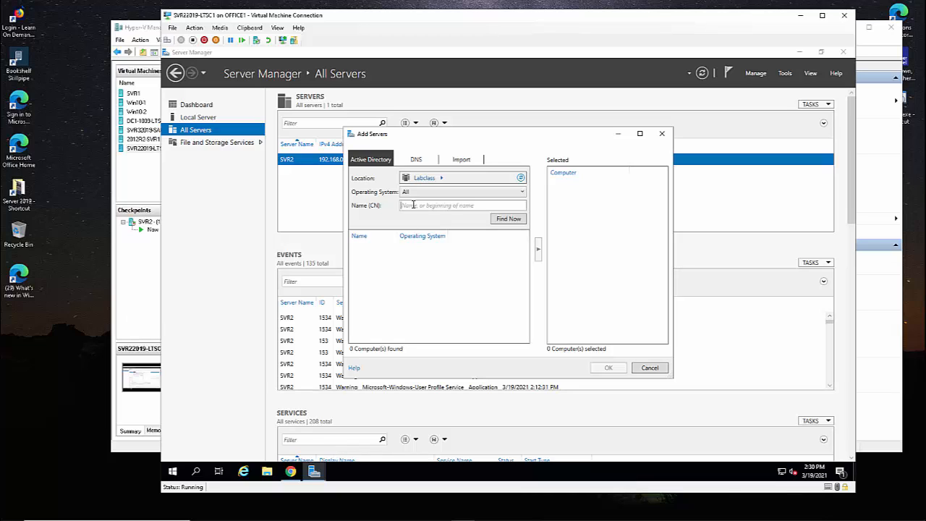
text(svr3-sac1)
click(509, 220)
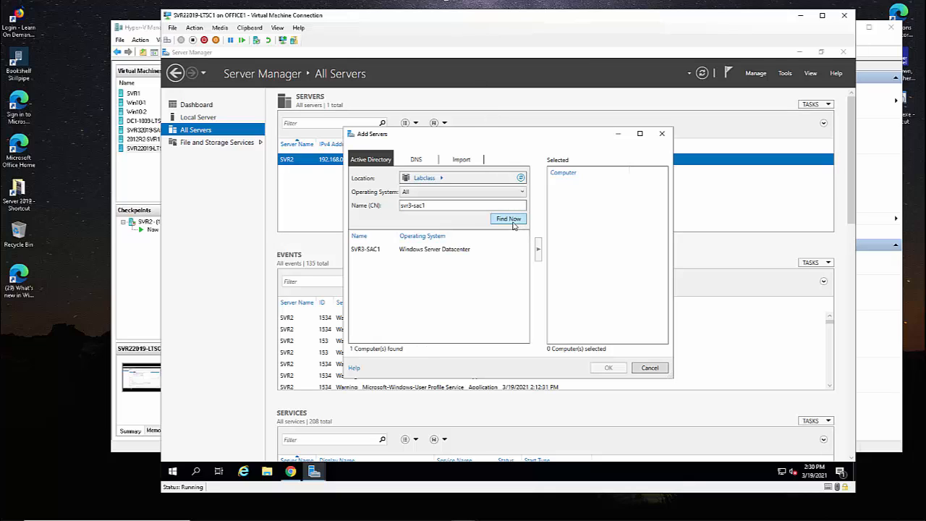
click(442, 252)
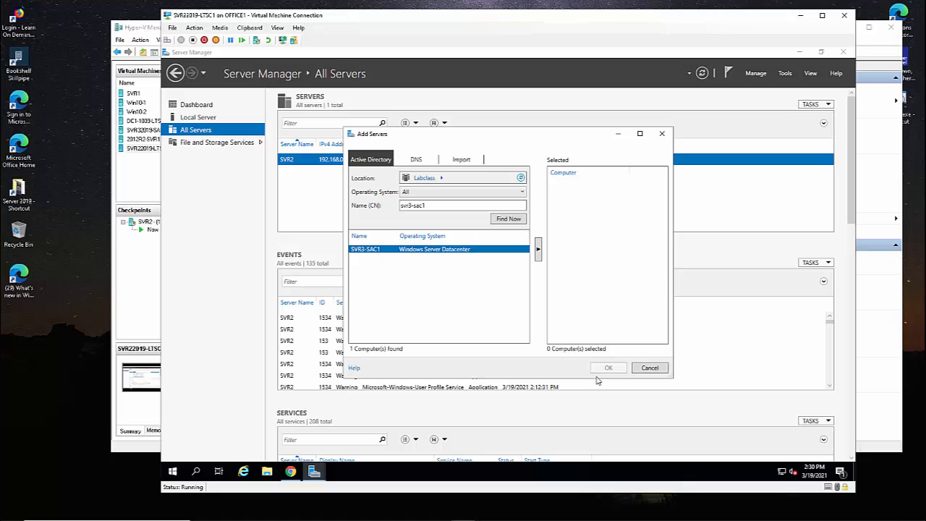
click(539, 251)
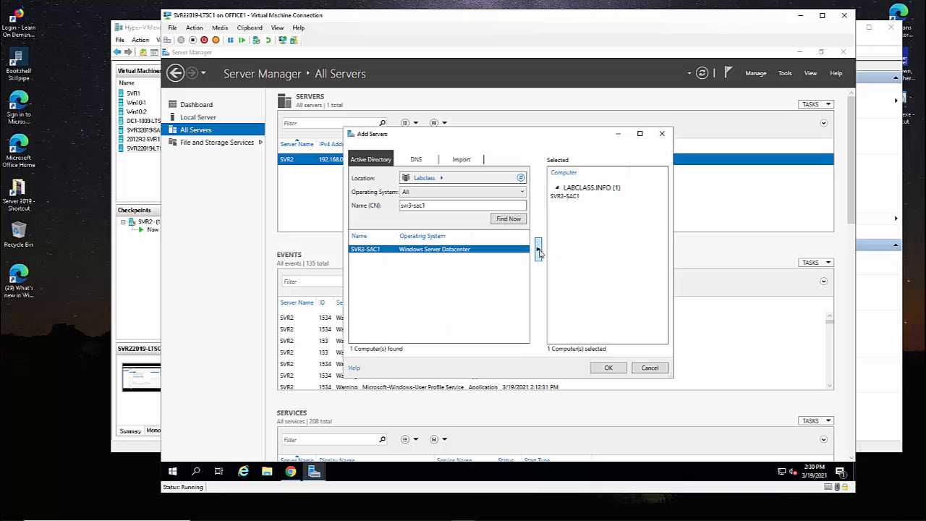
click(609, 368)
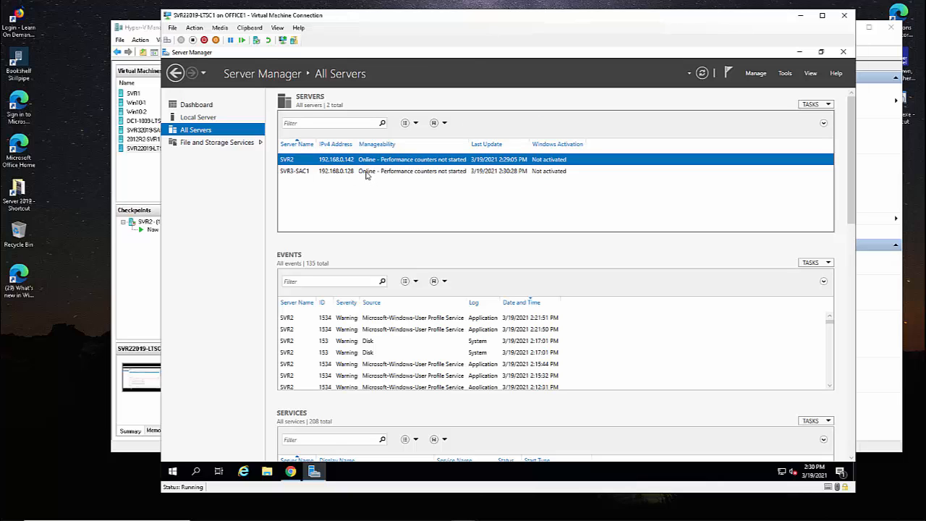
Review SVR3-SAC1's events and right-click actions, then switch to Windows Admin Center in Chrome.
click(367, 171)
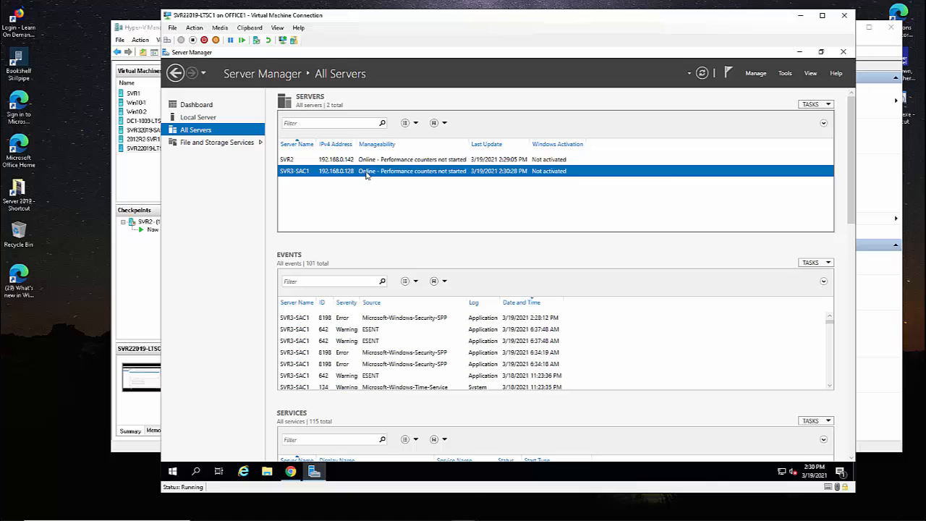
scroll(362, 278, down, 3)
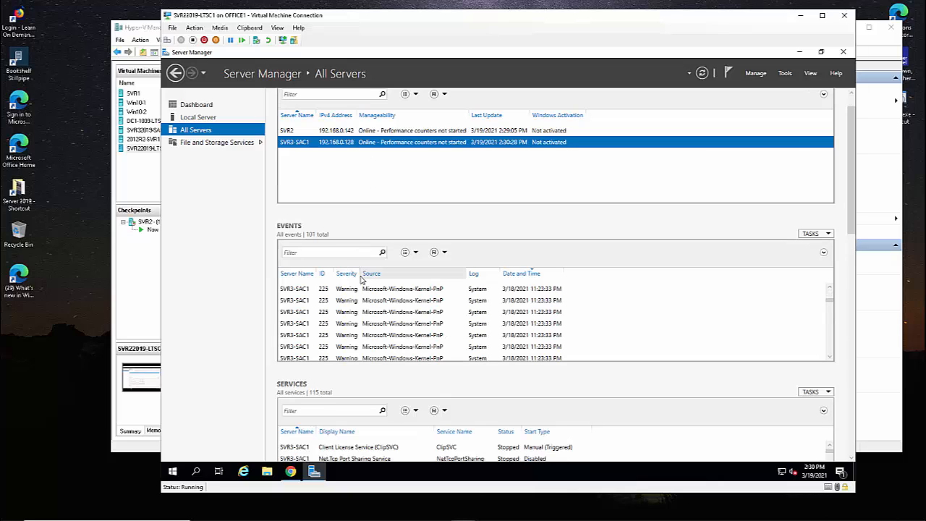
scroll(361, 271, up, 3)
scroll(366, 228, up, 3)
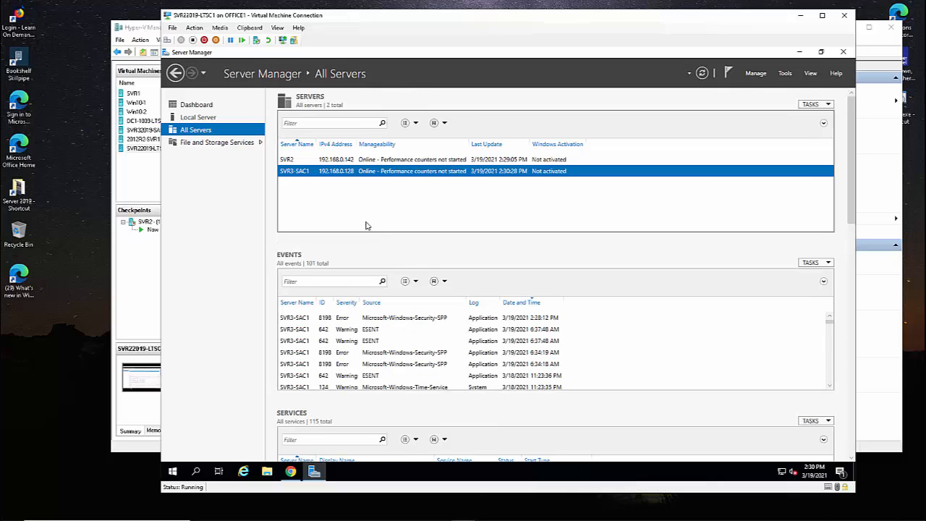
right_click(361, 172)
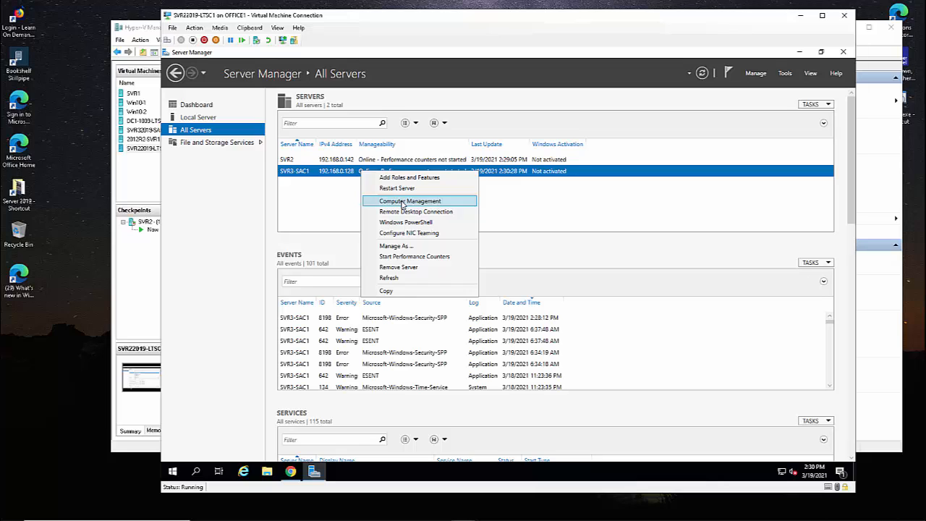
click(296, 472)
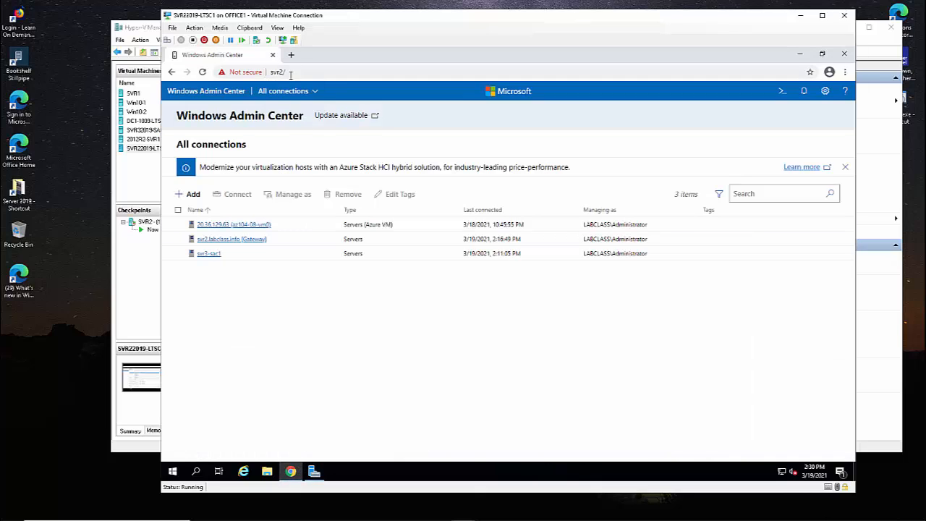
Open Add or create resources and scroll through the Servers, Windows PCs, Server clusters and Azure VMs cards.
click(290, 73)
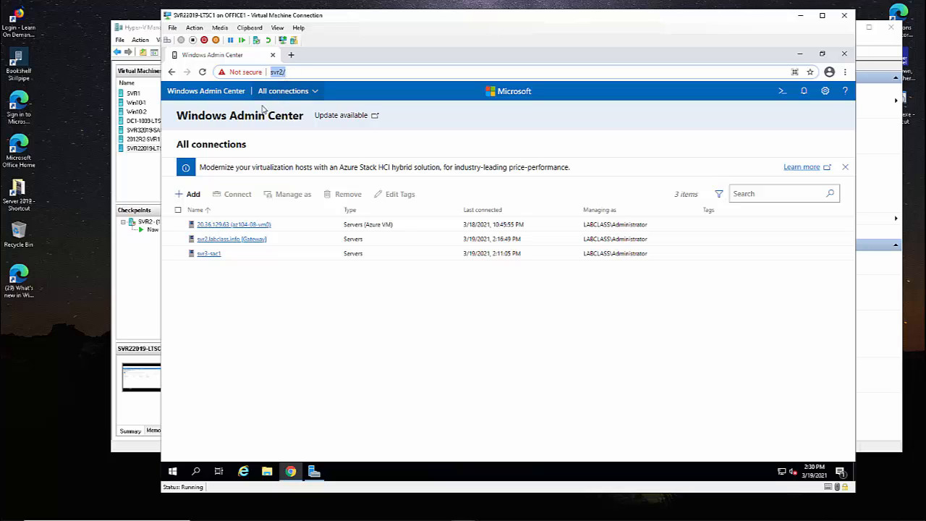
click(198, 200)
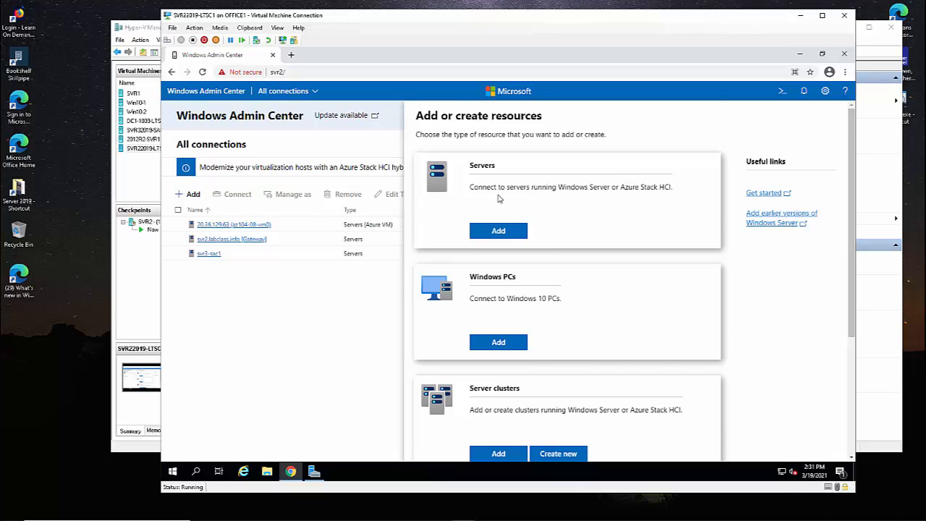
scroll(499, 196, down, 1)
drag(508, 250, 561, 250)
scroll(522, 274, down, 1)
scroll(522, 274, down, 1)
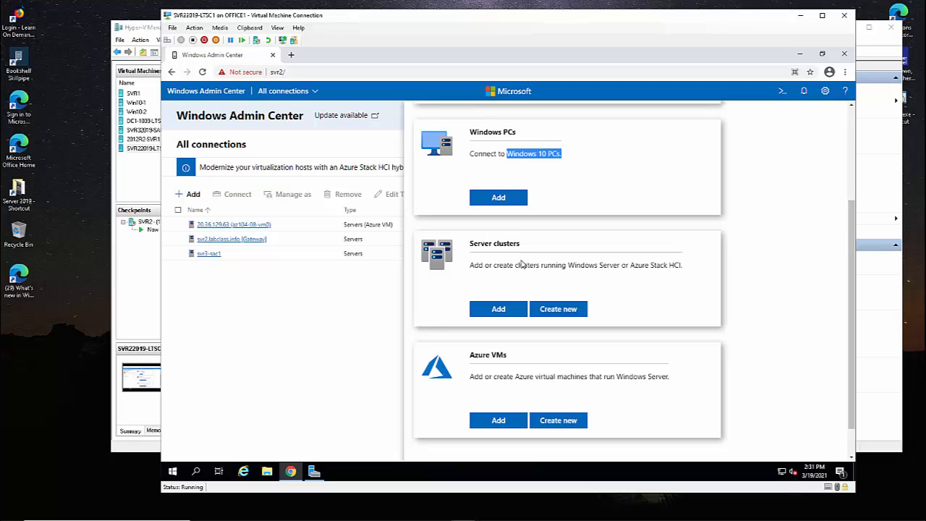
drag(555, 268, 665, 266)
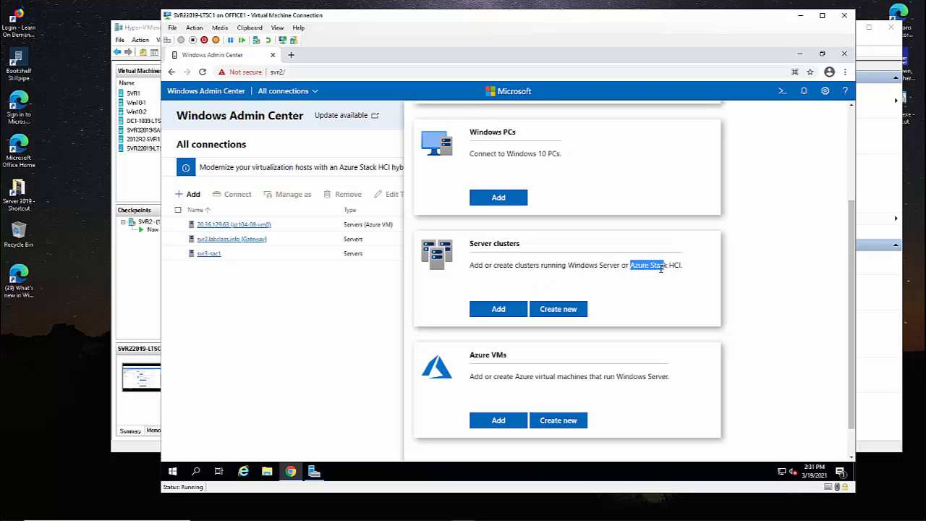
scroll(630, 304, down, 1)
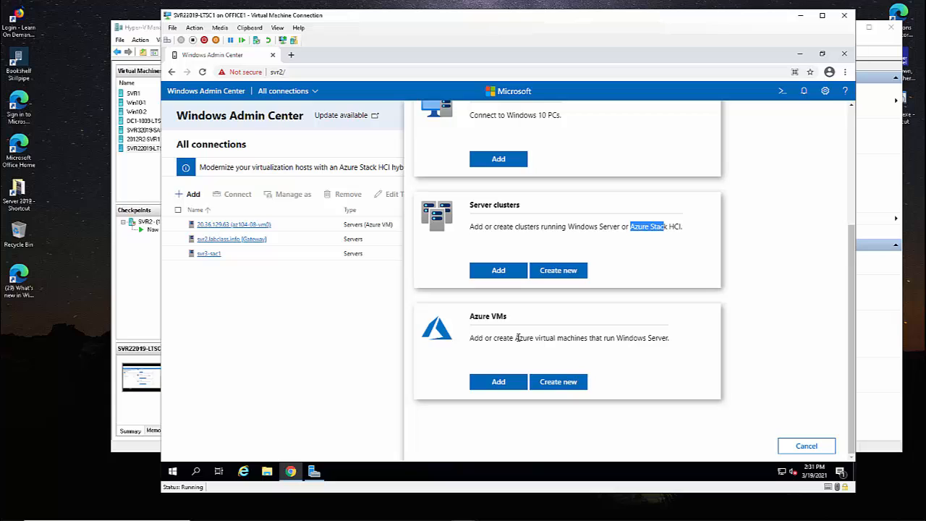
scroll(518, 338, up, 3)
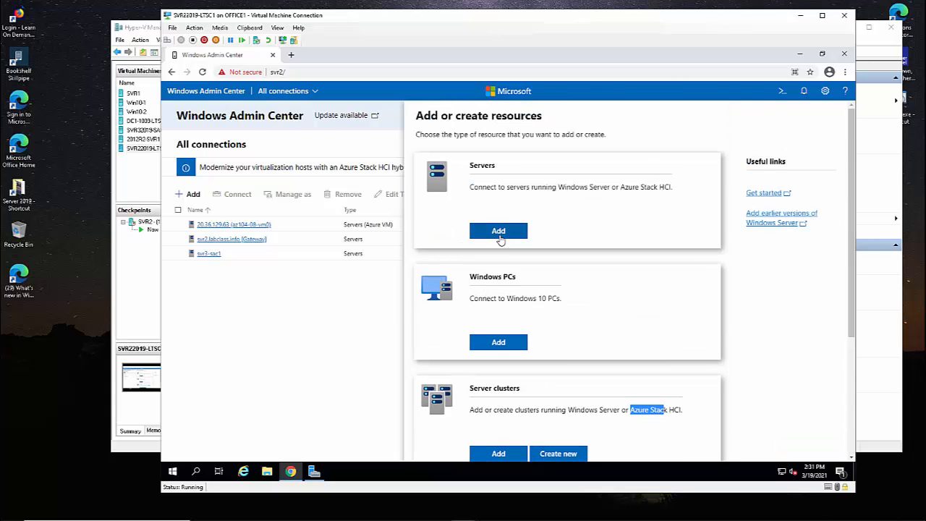
View the Add server pane's Search Active Directory tab, cancel it, and reopen Add resources.
click(498, 230)
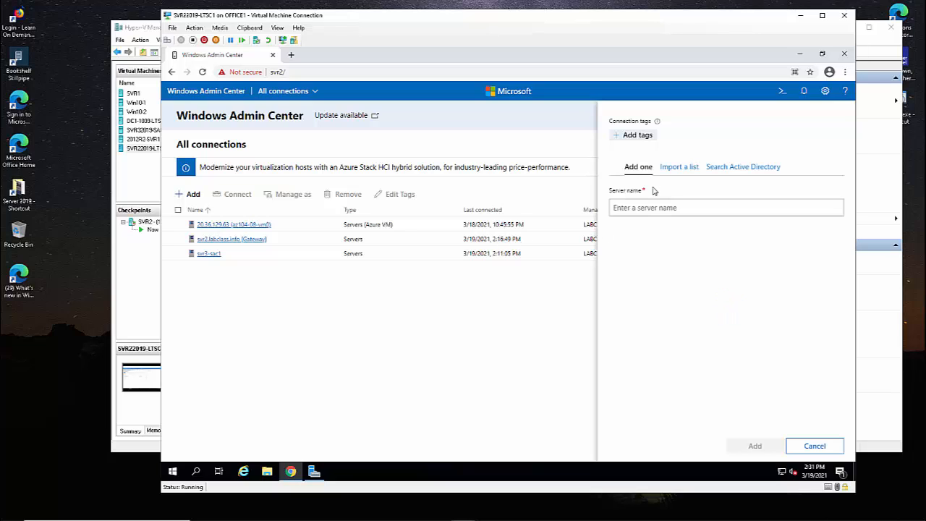
click(736, 167)
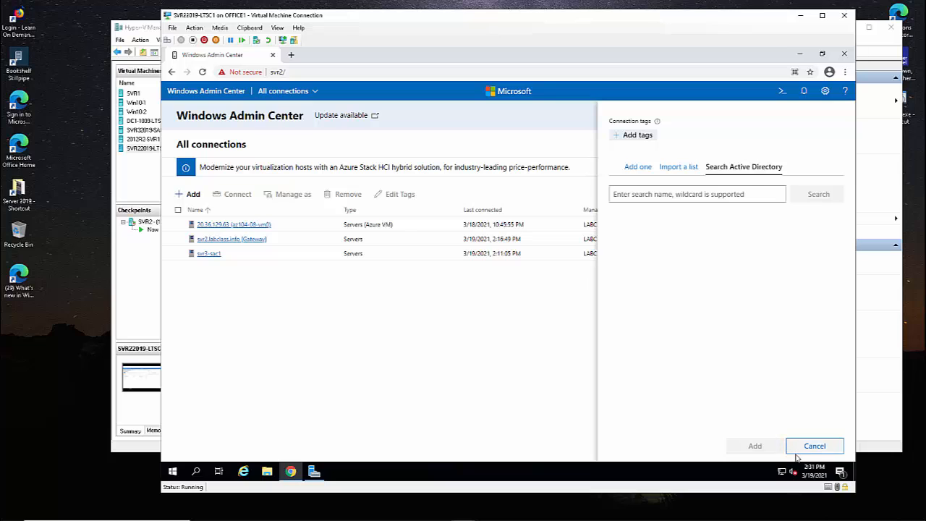
click(800, 447)
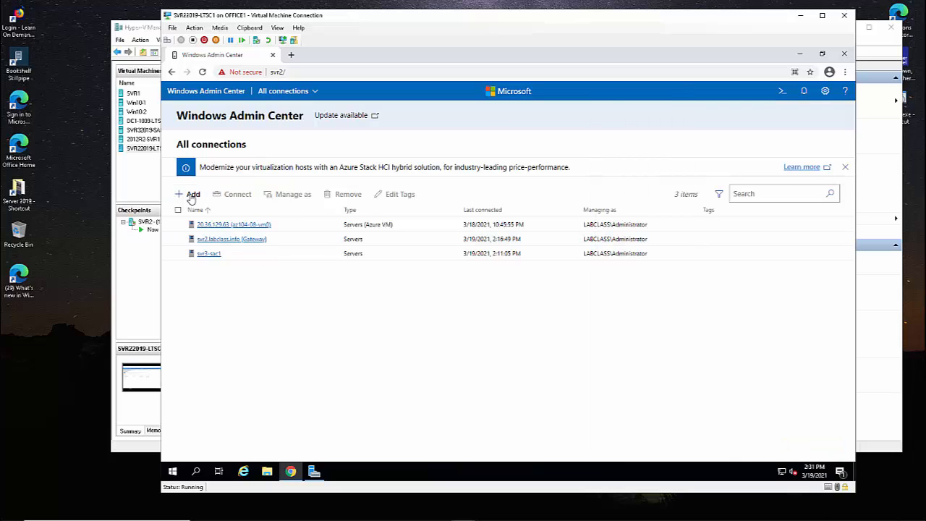
click(191, 194)
Preview the Azure VMs sign-in pane, then open Settings to the Account section.
scroll(558, 281, down, 2)
scroll(559, 282, down, 1)
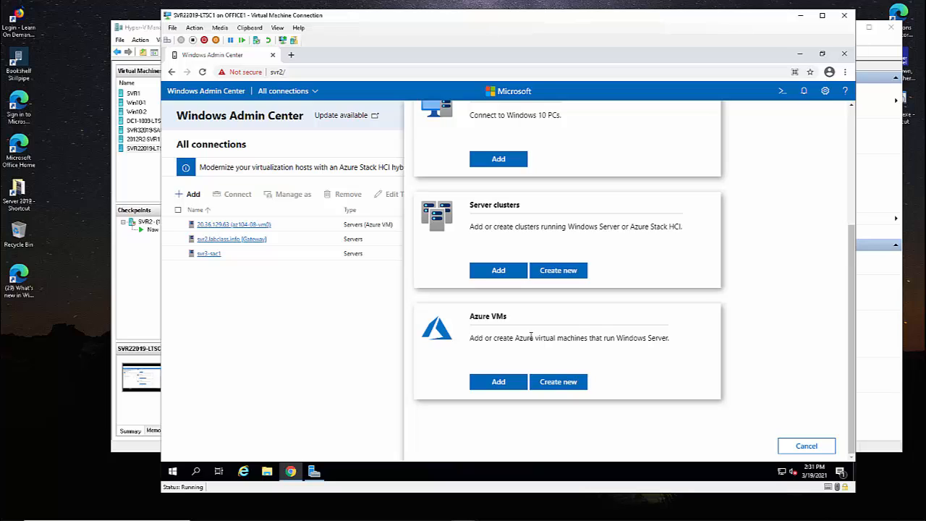
click(498, 381)
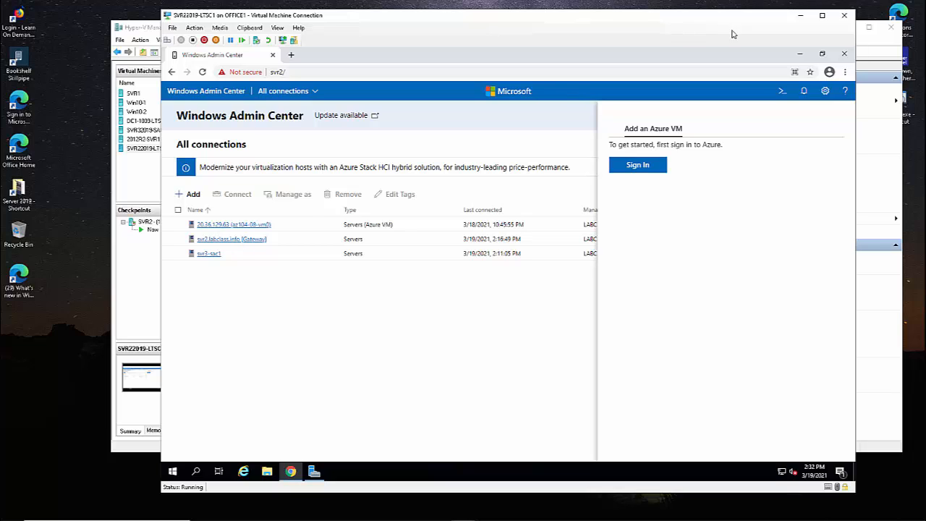
click(824, 90)
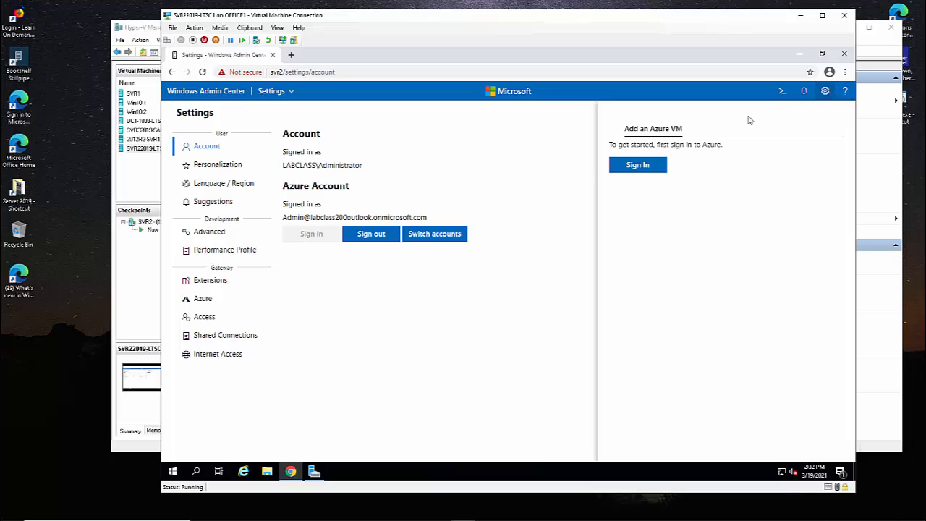
Review the gateway's Azure app registration details, then switch to the Server Manager connections view.
click(202, 304)
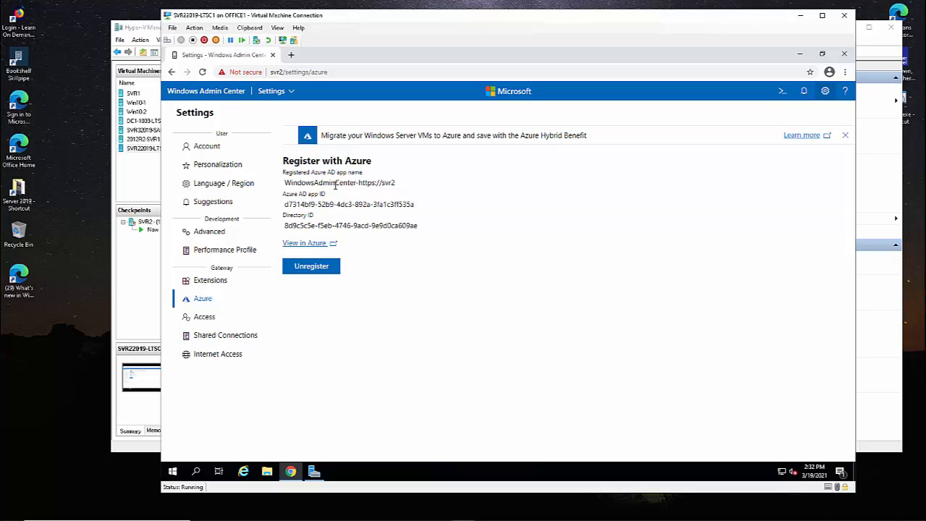
drag(329, 182, 378, 183)
click(274, 93)
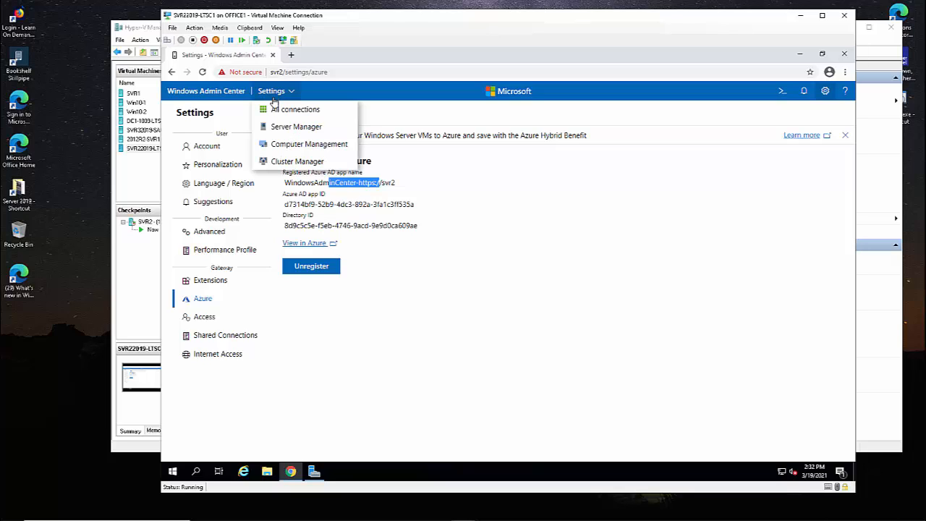
click(272, 129)
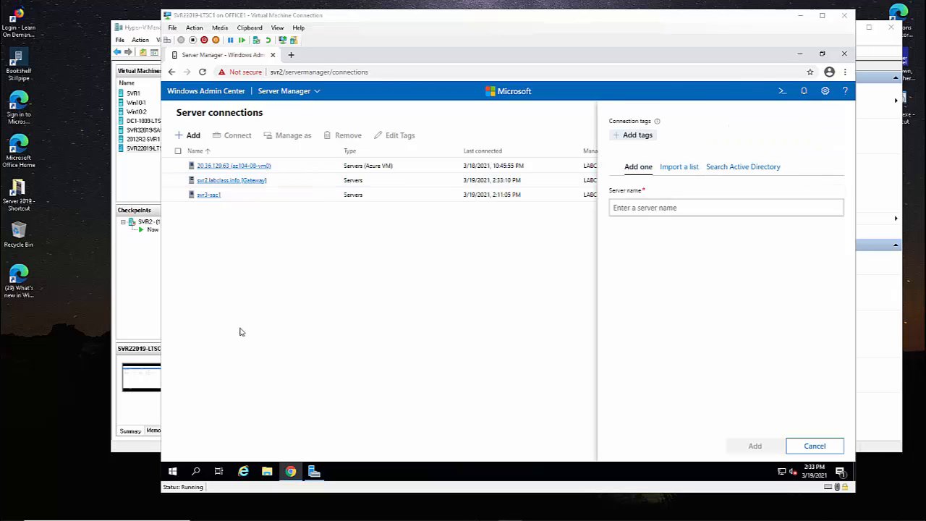
Dismiss and reopen the Server Manager add-server form, then bring up the header's view dropdown.
click(285, 93)
click(287, 126)
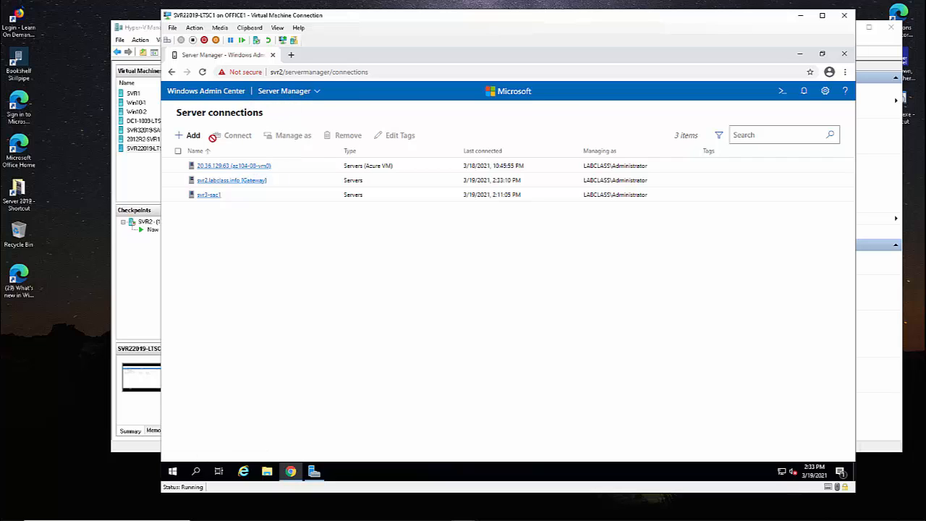
click(194, 137)
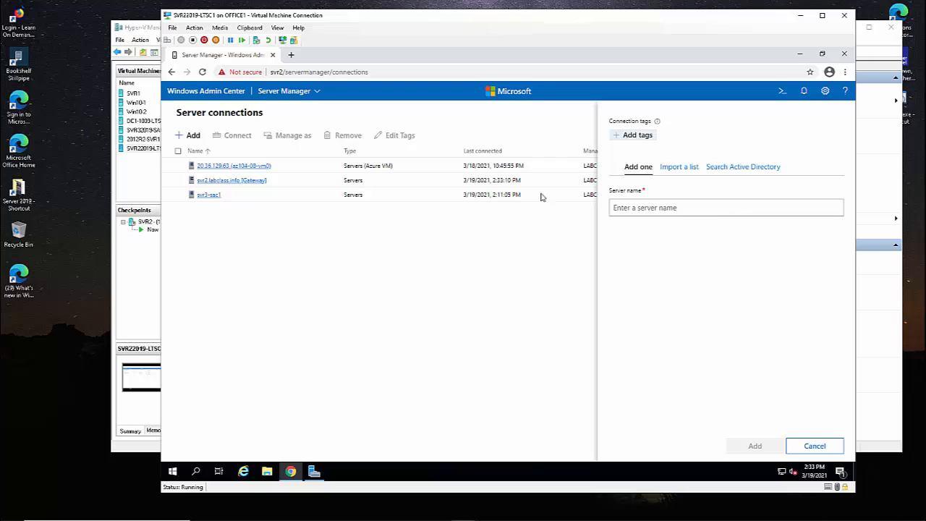
click(302, 92)
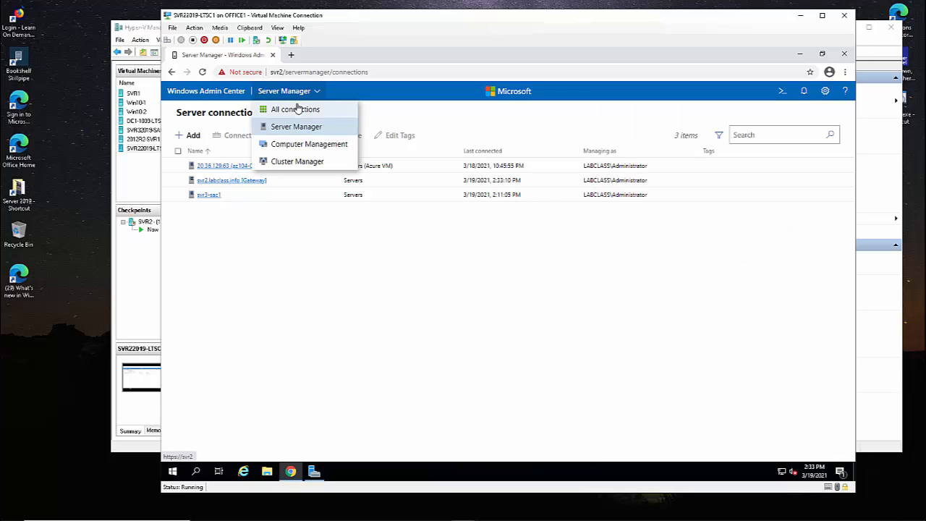
From All connections, start adding an Azure VM connection and sign in to Azure.
click(301, 109)
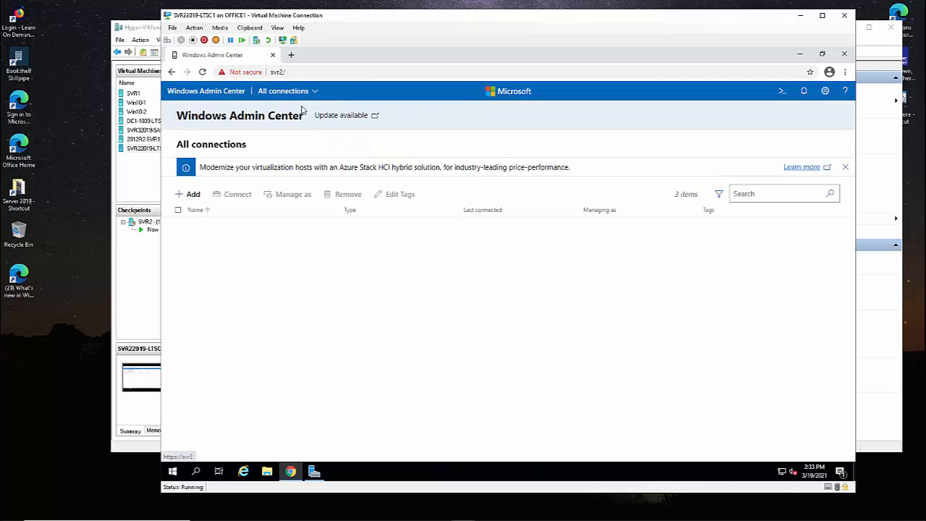
click(193, 195)
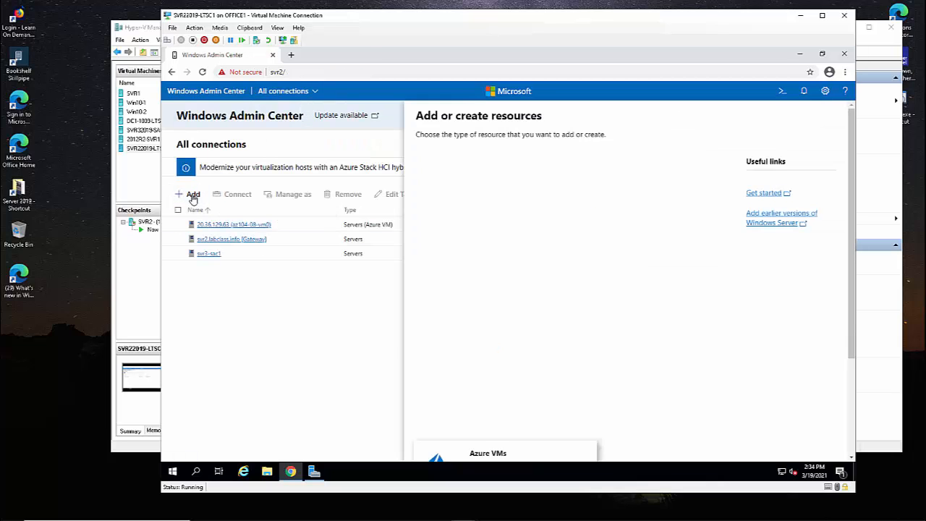
scroll(539, 192, down, 1)
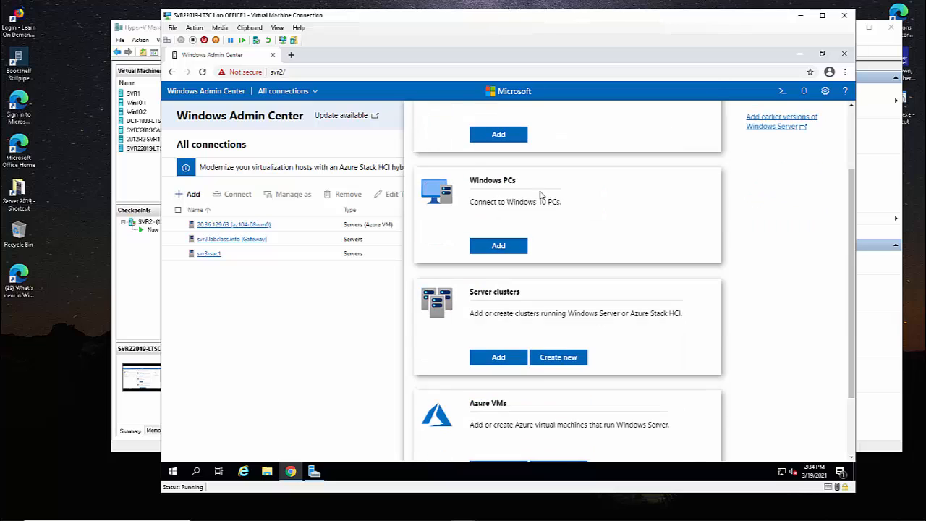
scroll(539, 212, down, 1)
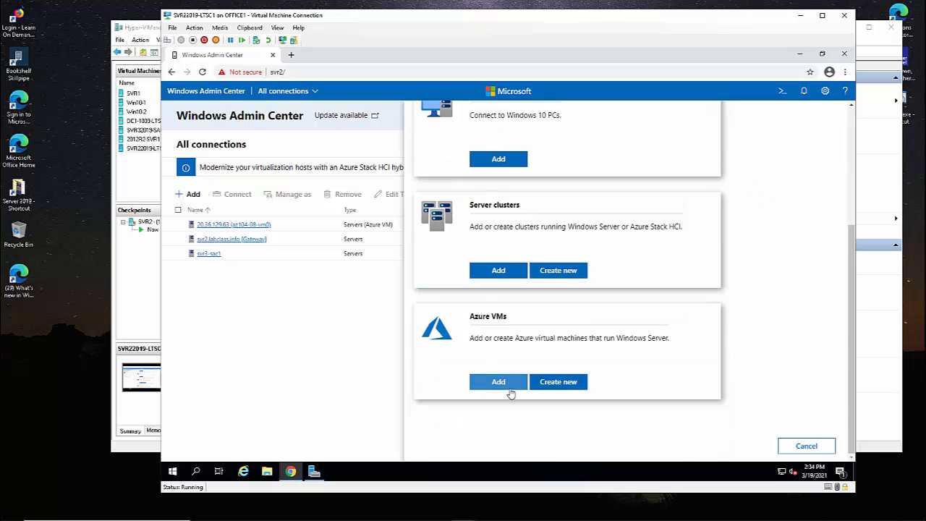
click(499, 382)
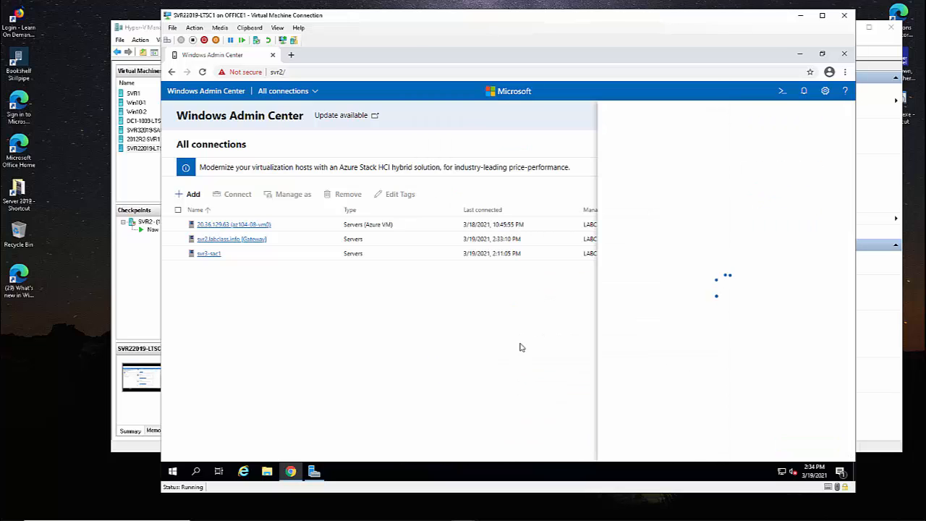
click(635, 169)
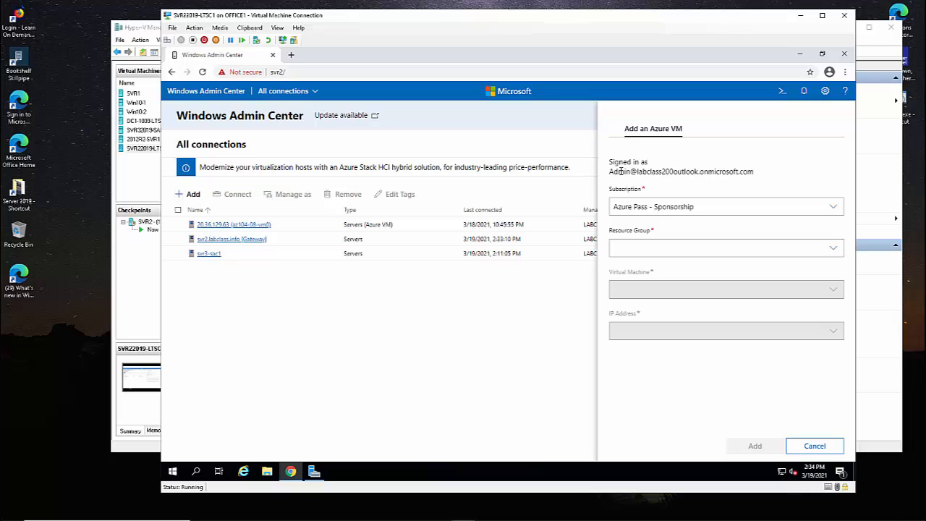
drag(618, 171, 687, 171)
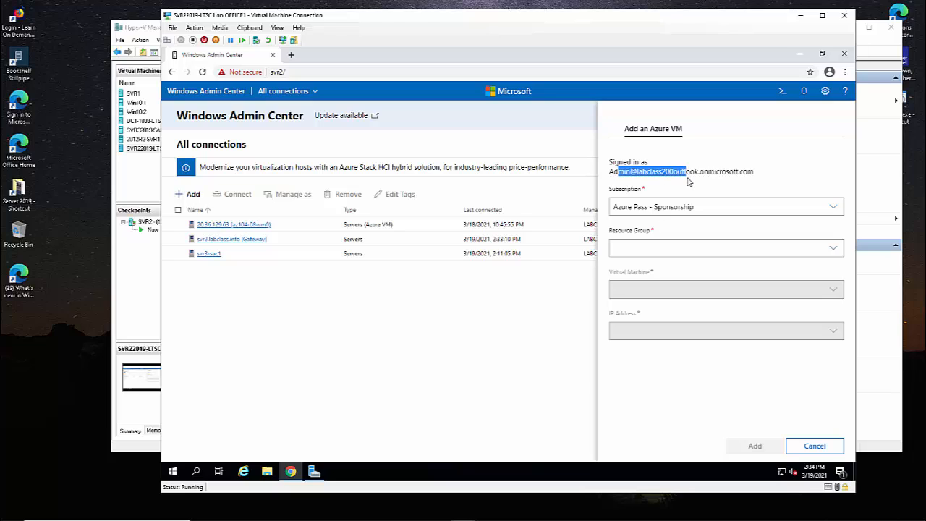
Pick resource group az104-08-rg01, VM az104-08-vm1 and public IP 20.72.82.46, then add it.
click(665, 251)
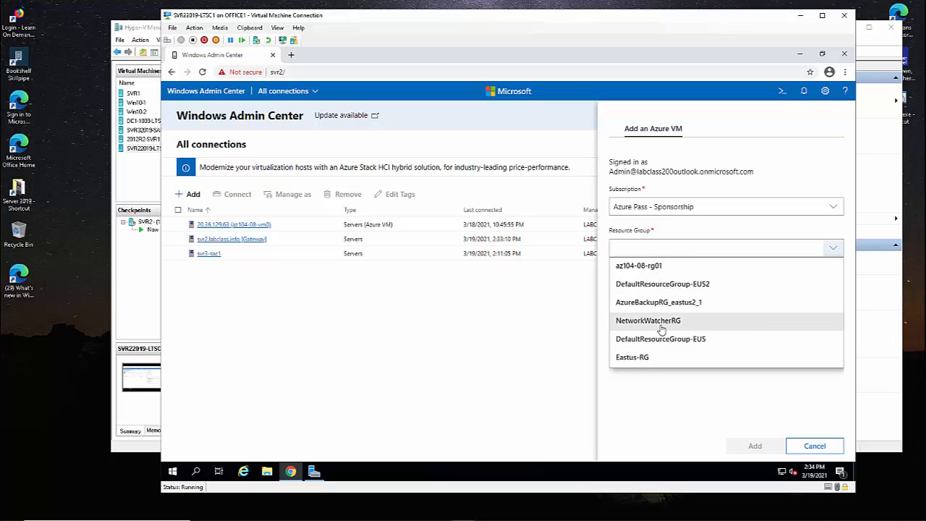
click(653, 266)
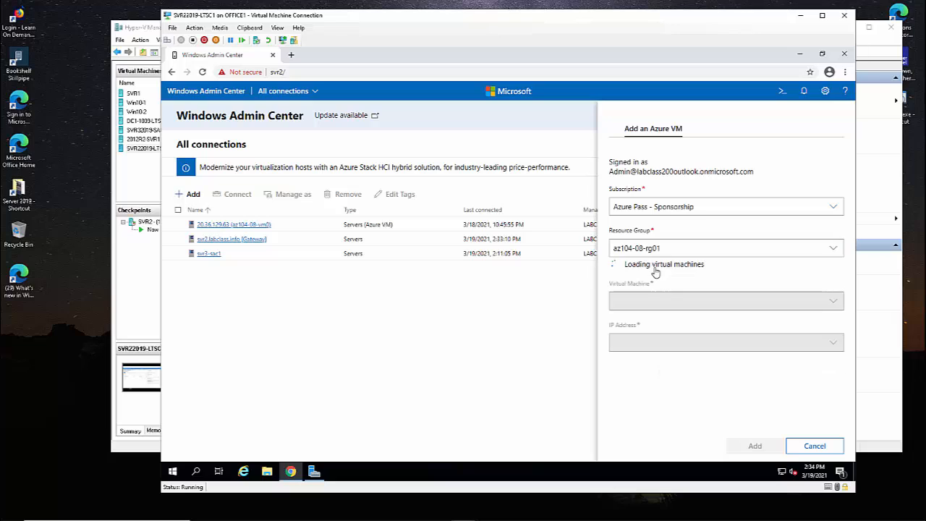
click(667, 290)
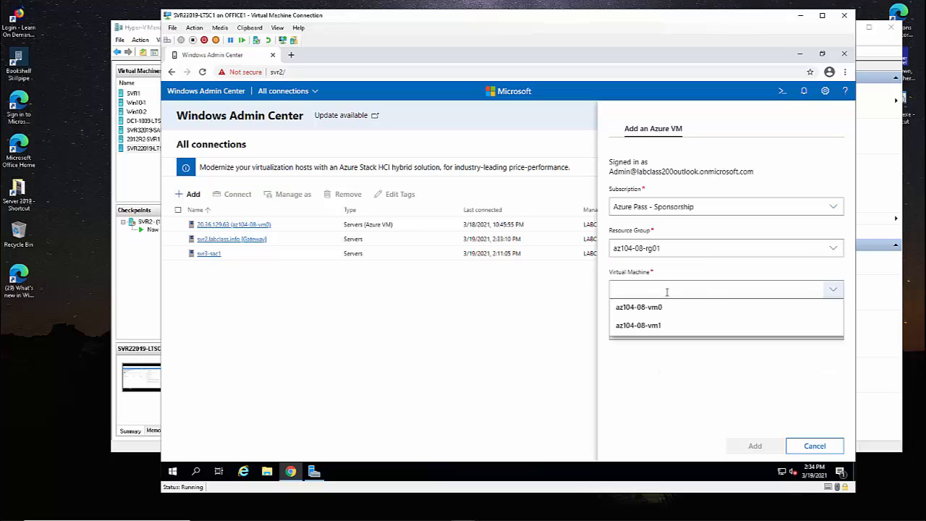
click(650, 327)
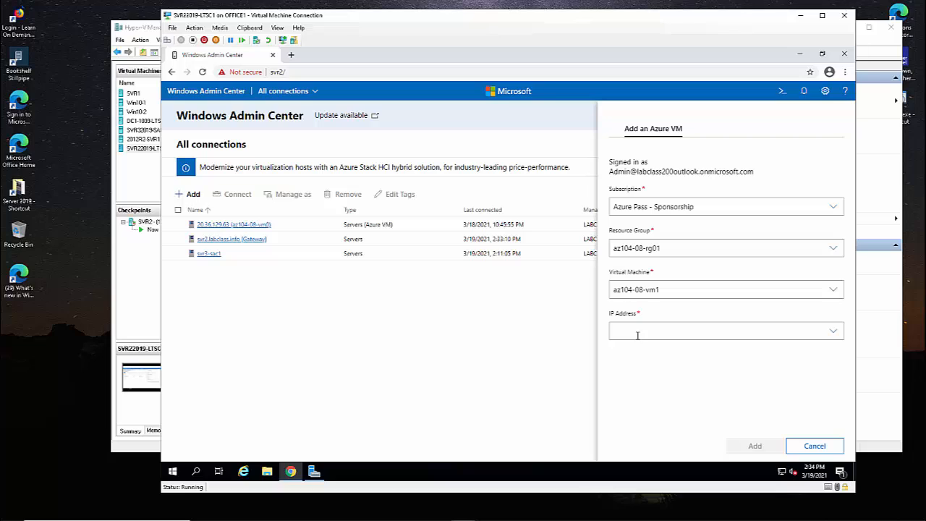
click(638, 334)
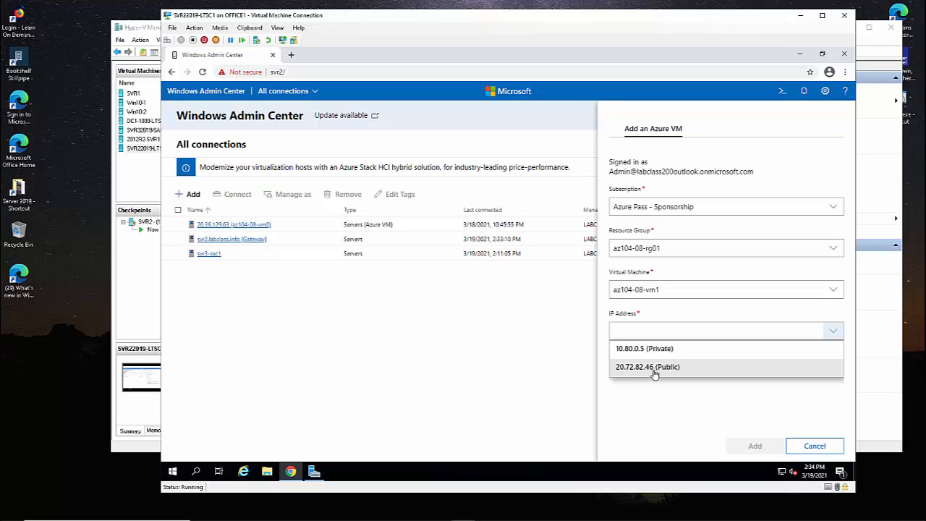
click(655, 371)
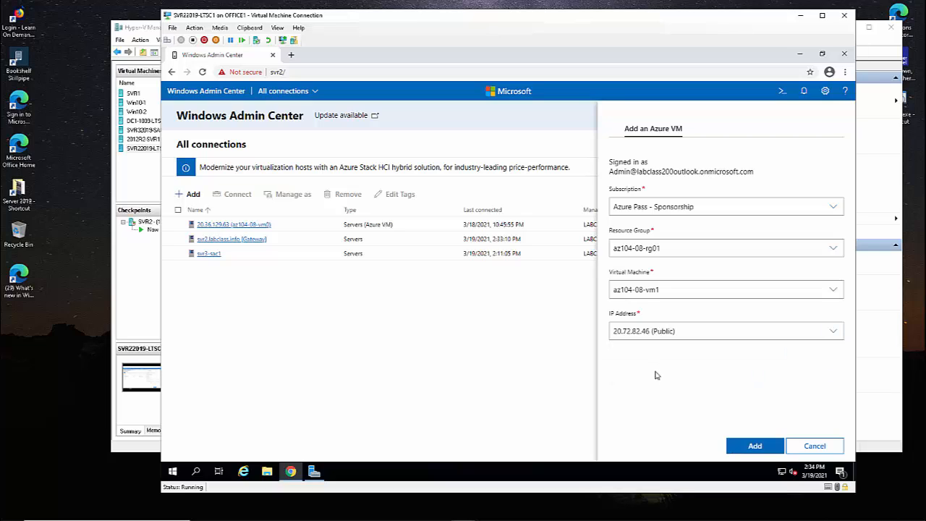
click(754, 446)
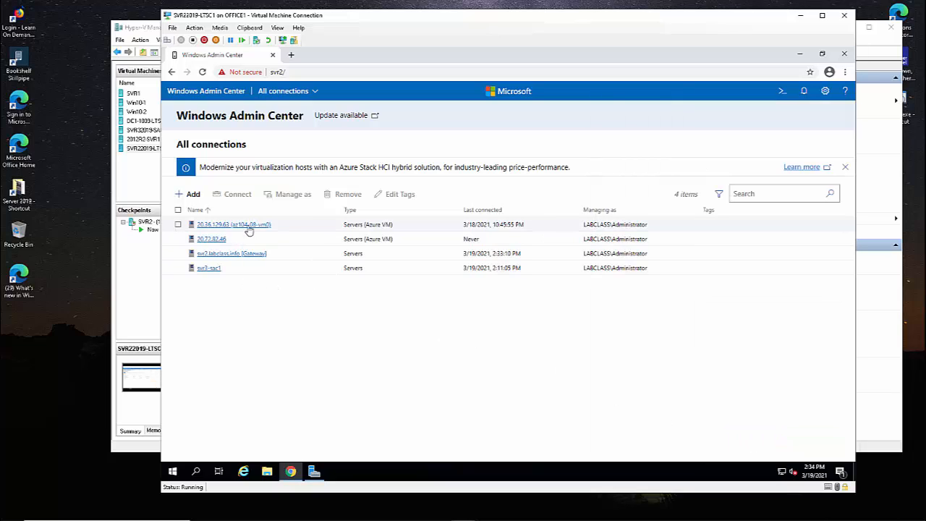
From All connections, open the Add resource options and choose Create new under Azure VMs.
triple_click(359, 227)
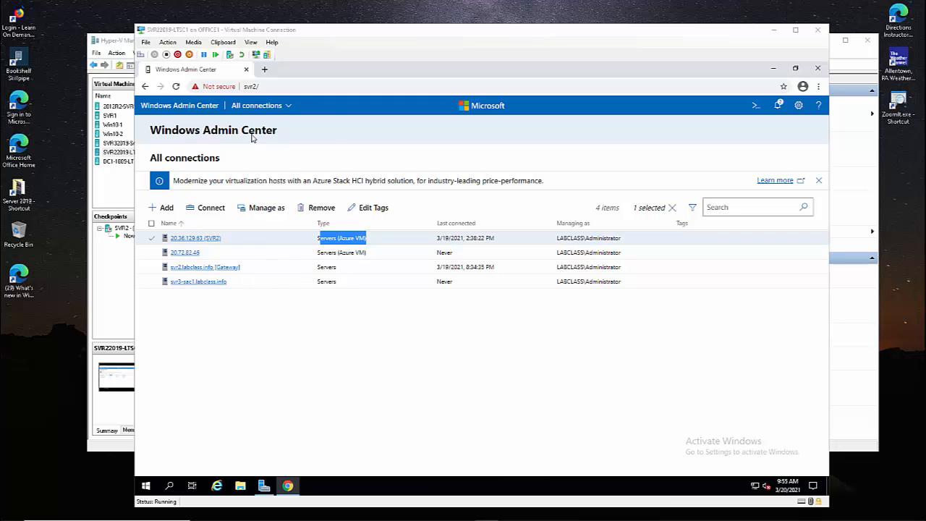
click(251, 109)
click(252, 125)
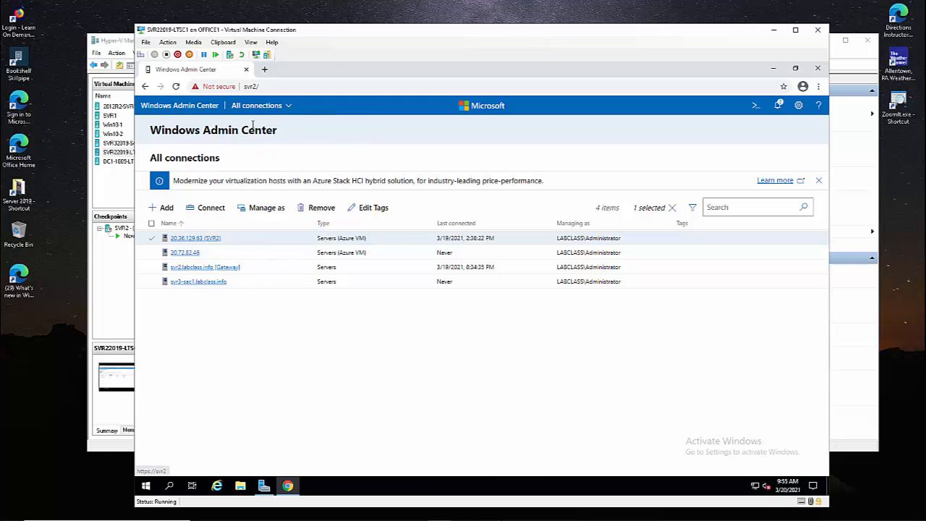
click(167, 207)
scroll(504, 360, down, 3)
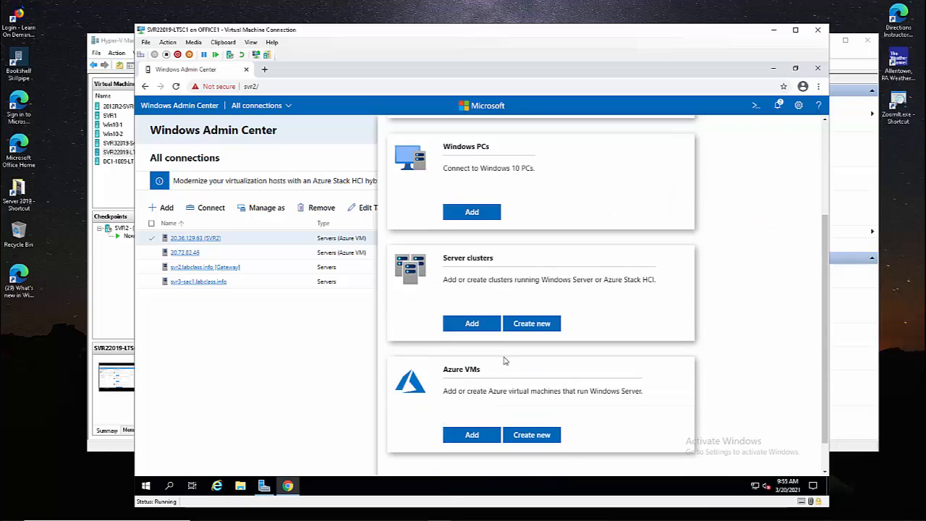
scroll(504, 360, down, 1)
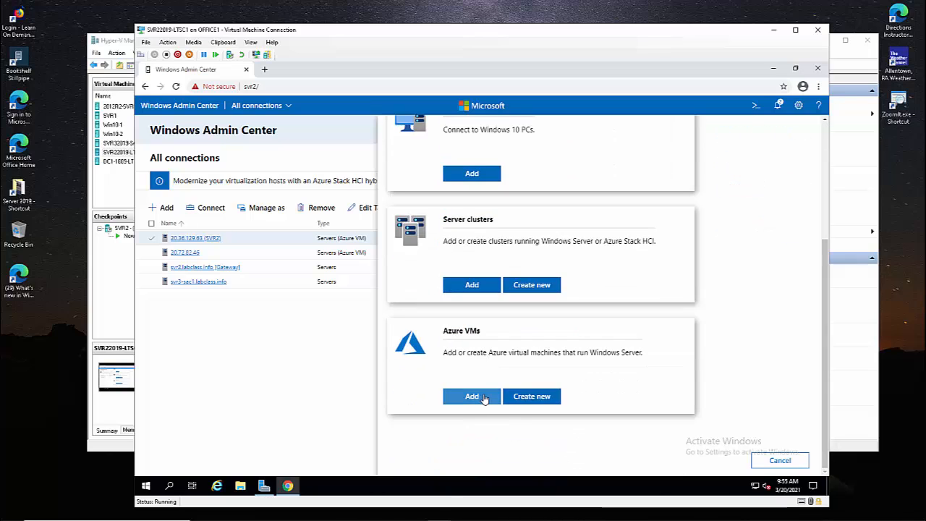
click(521, 397)
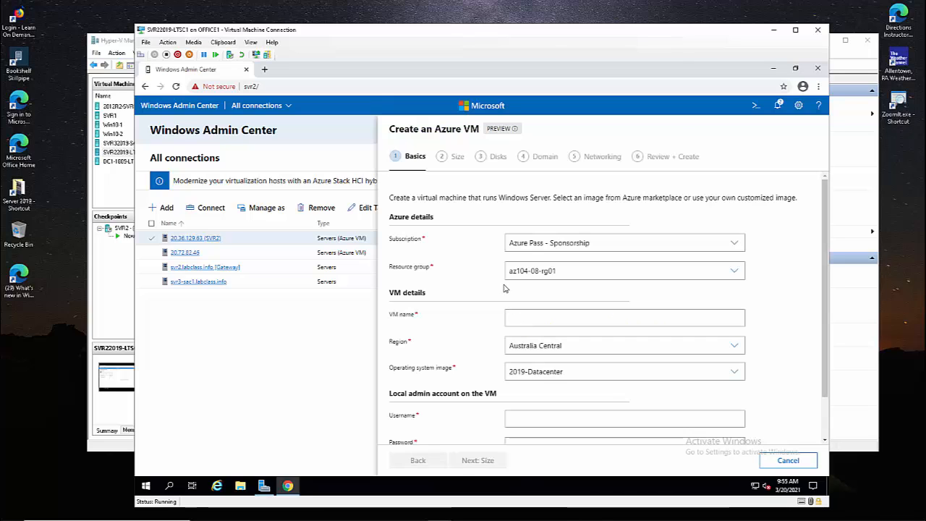
Browse the form's resource group, region (East US 2) and 2019-Datacenter image options, then cancel it.
click(526, 271)
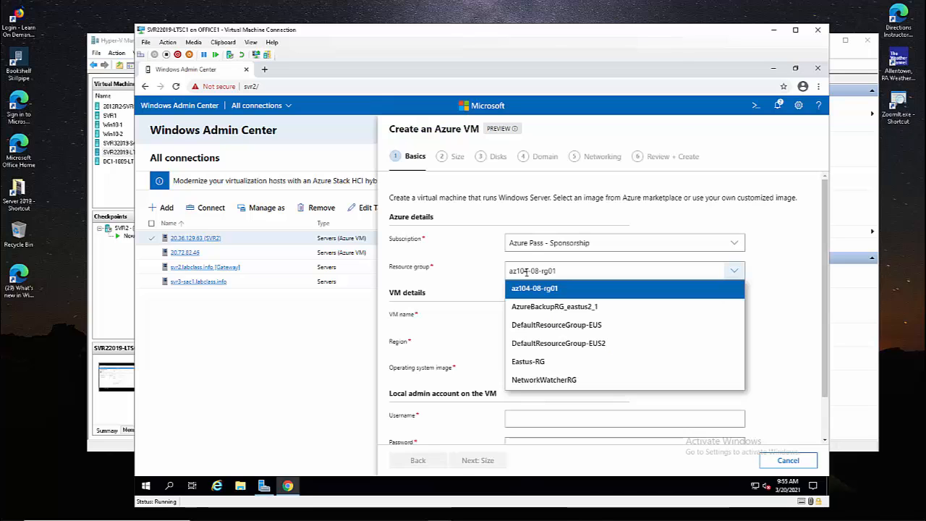
click(543, 290)
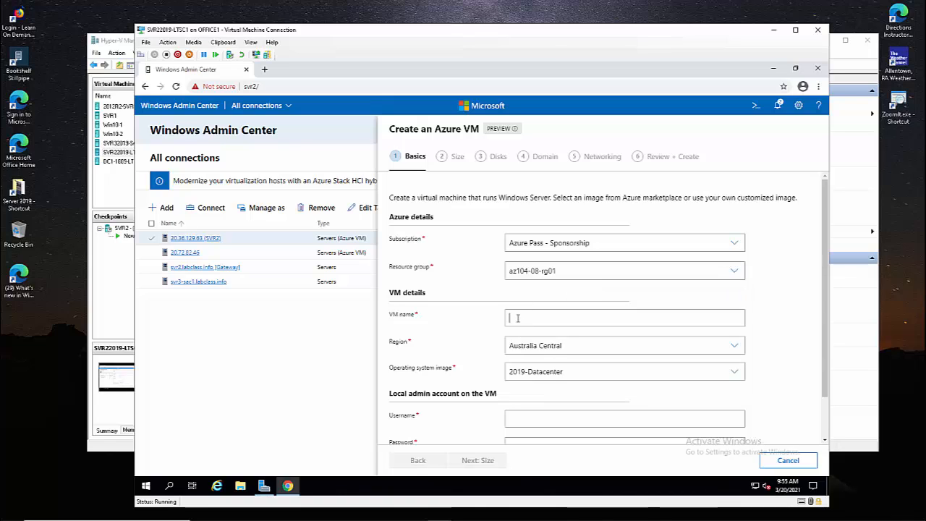
click(526, 347)
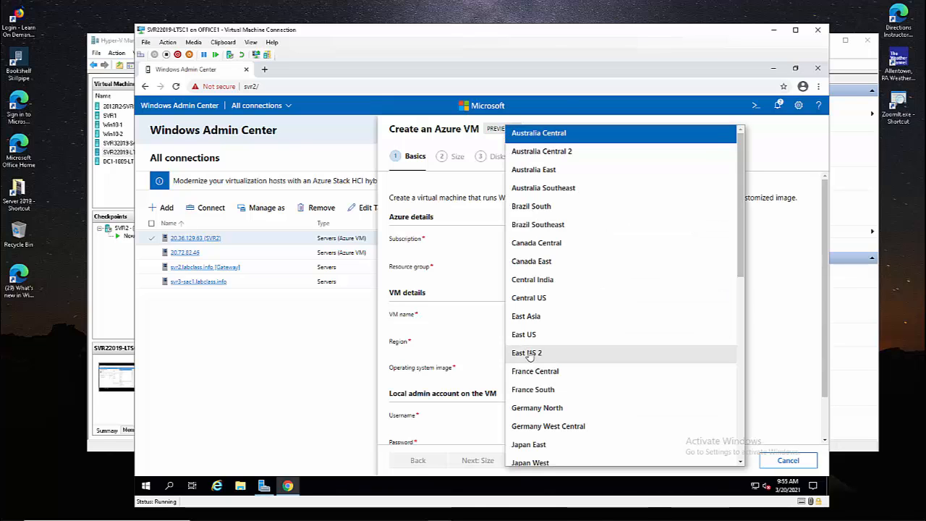
click(530, 354)
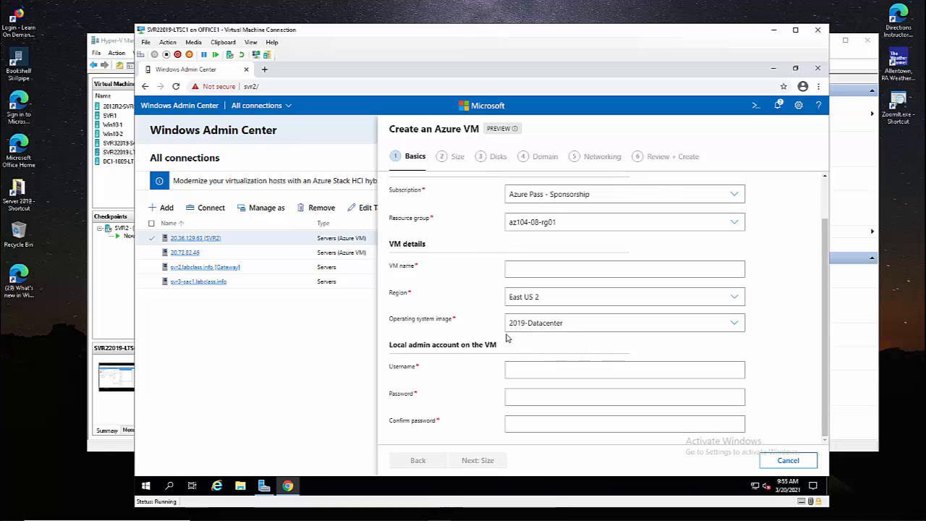
click(525, 327)
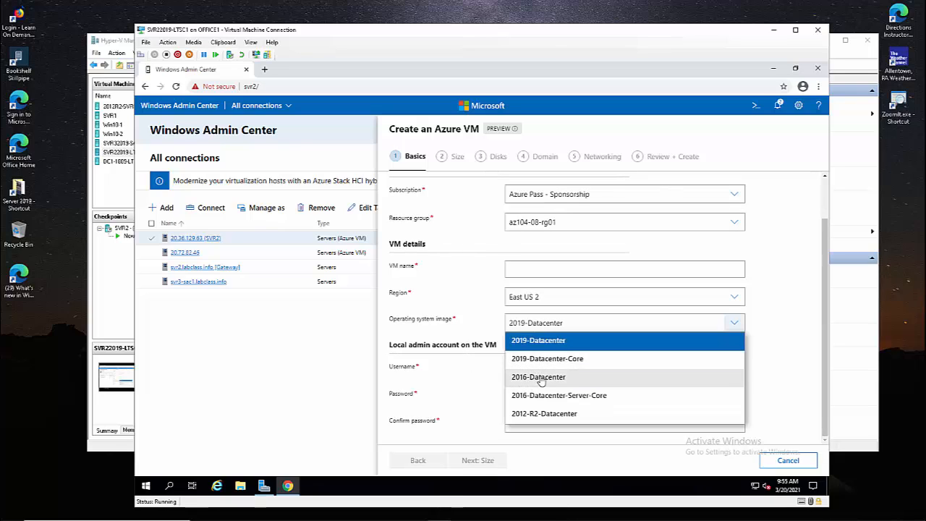
click(479, 298)
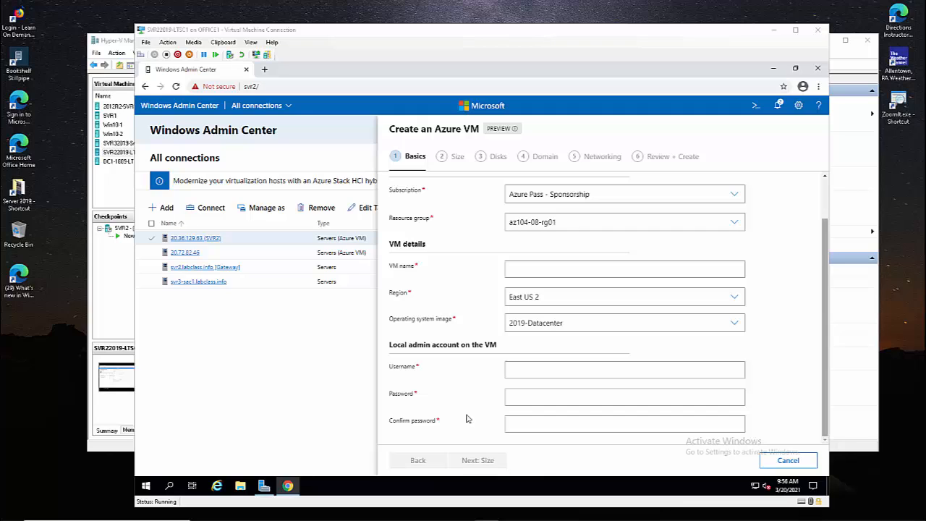
click(770, 463)
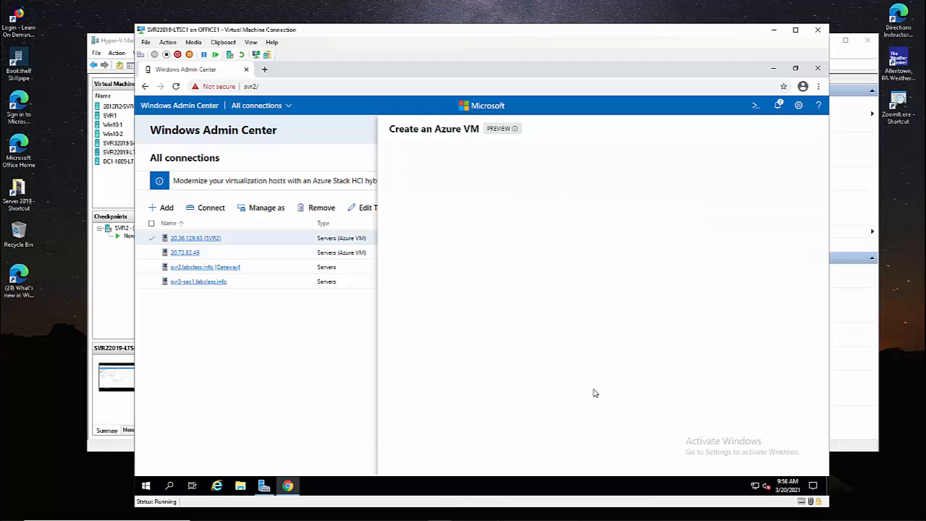
Open server 20.72.82.46 and sign in with another account's username and password.
click(190, 254)
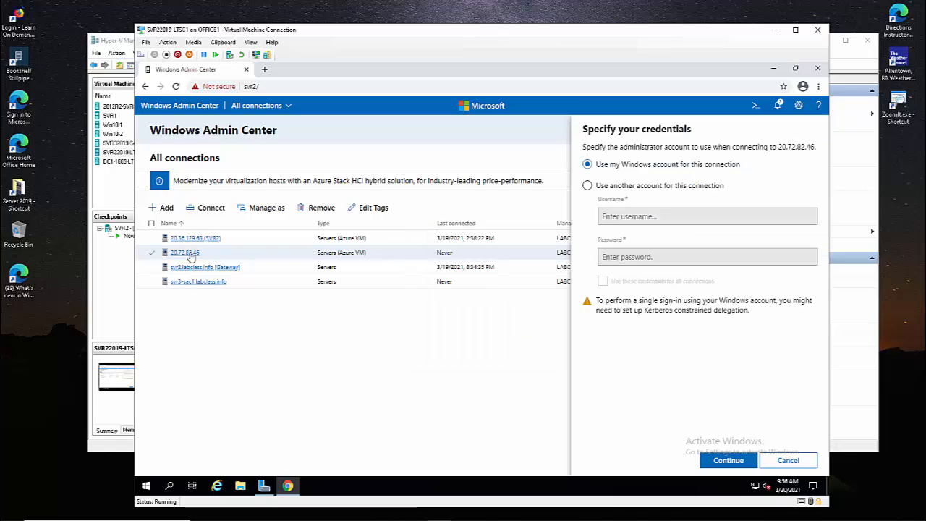
click(593, 187)
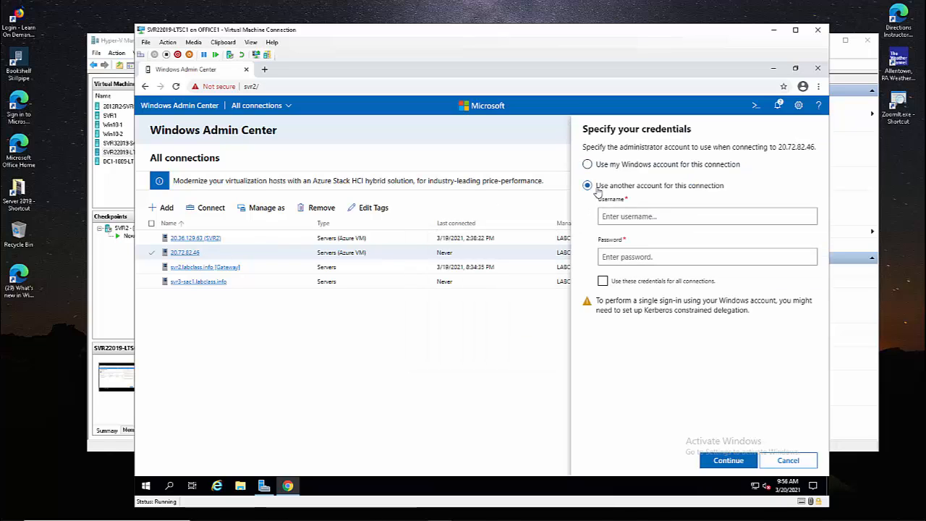
click(610, 216)
text(st)
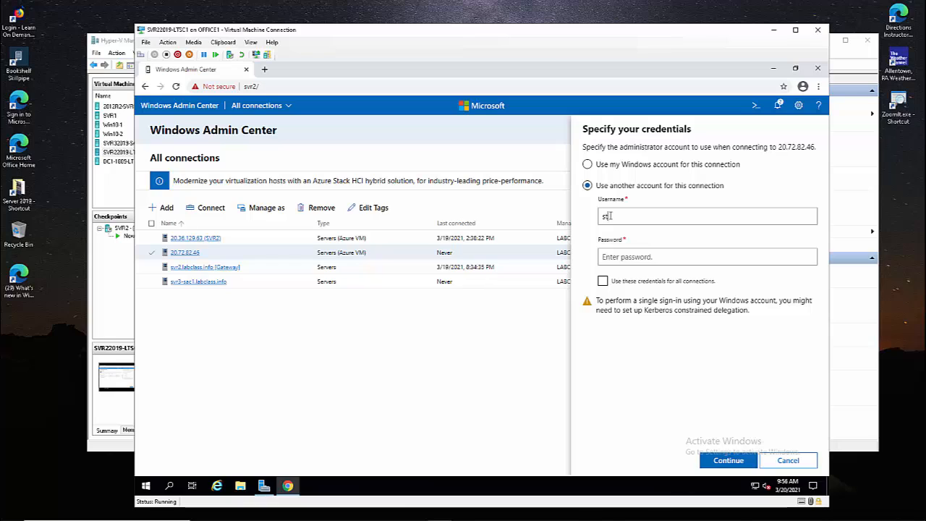
text(udent)
key(Tab)
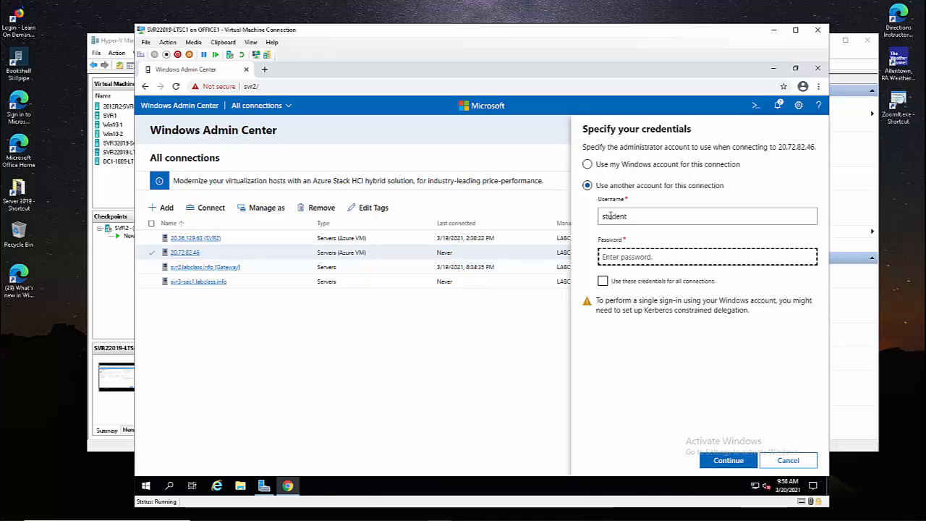
text(Pa)
key(Return)
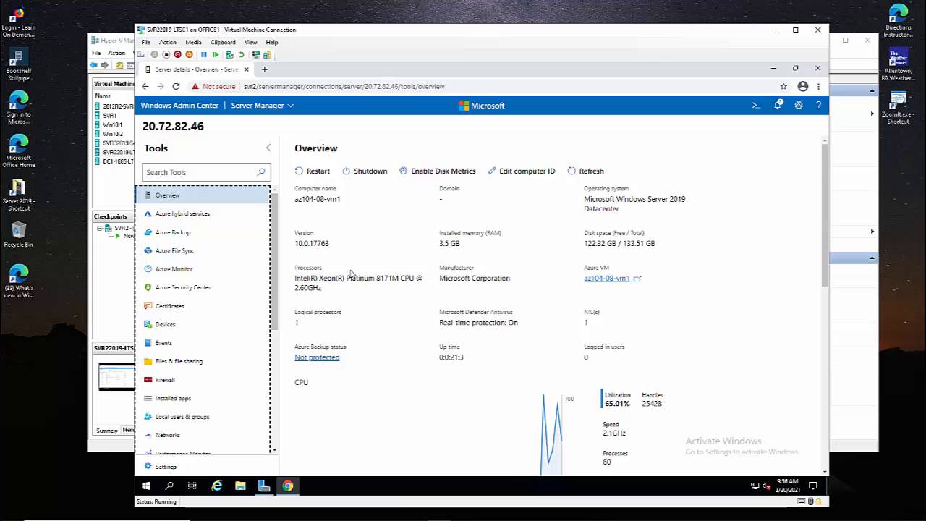
Scroll through 20.72.82.46's CPU, memory and Ethernet charts, then open Azure hybrid services.
scroll(362, 319, down, 1)
scroll(364, 320, down, 2)
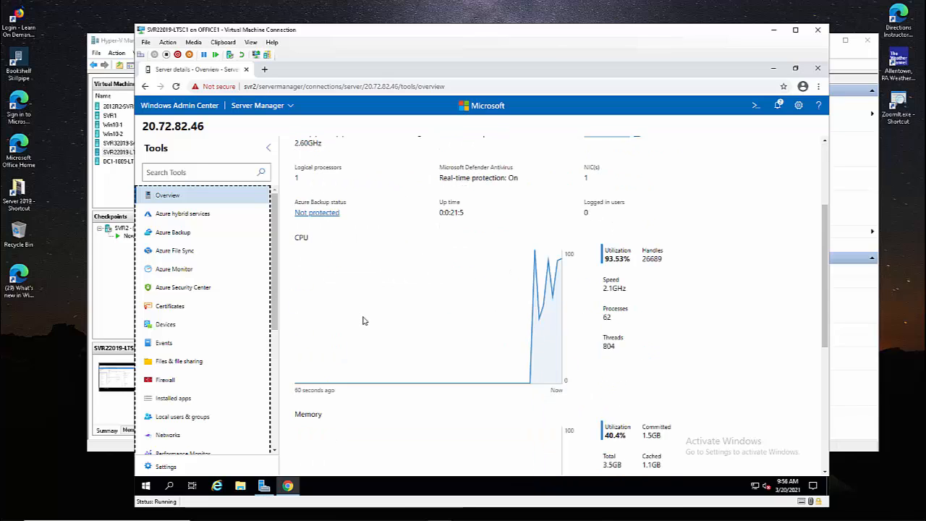
scroll(364, 320, down, 6)
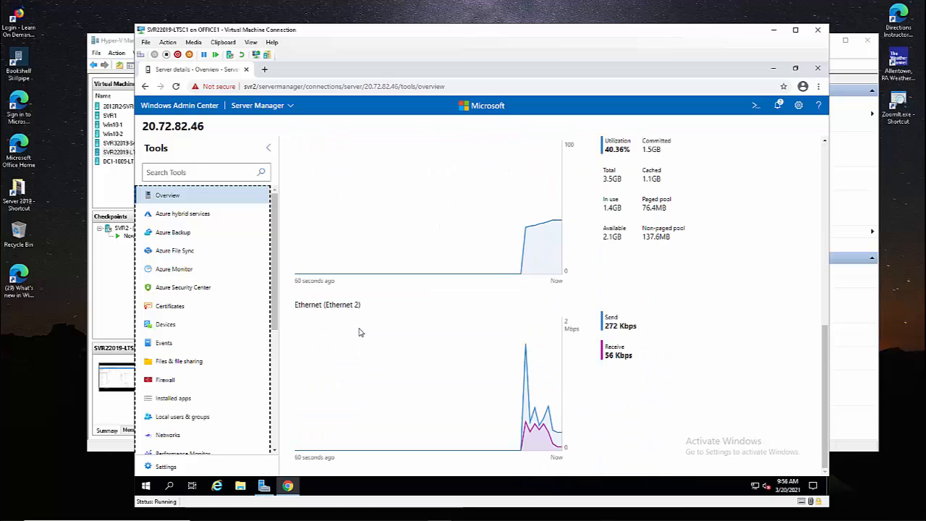
scroll(680, 325, up, 3)
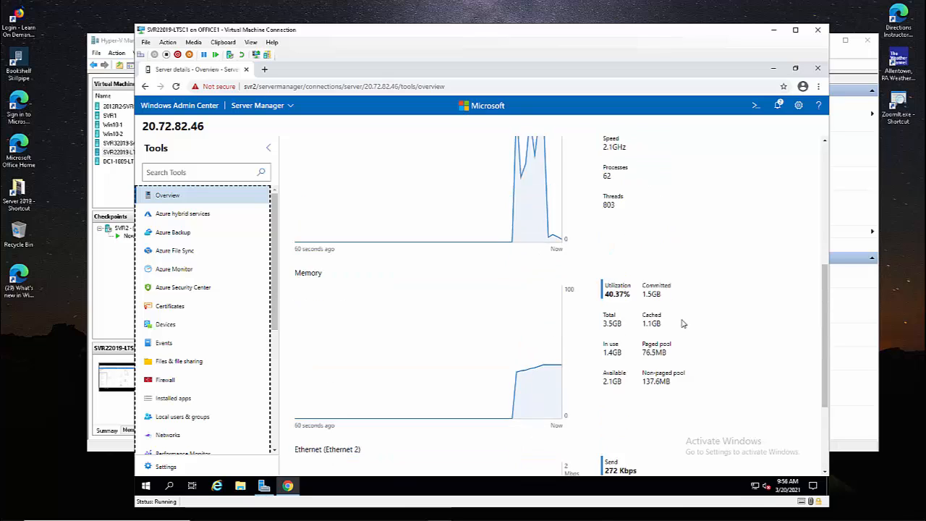
scroll(683, 323, up, 4)
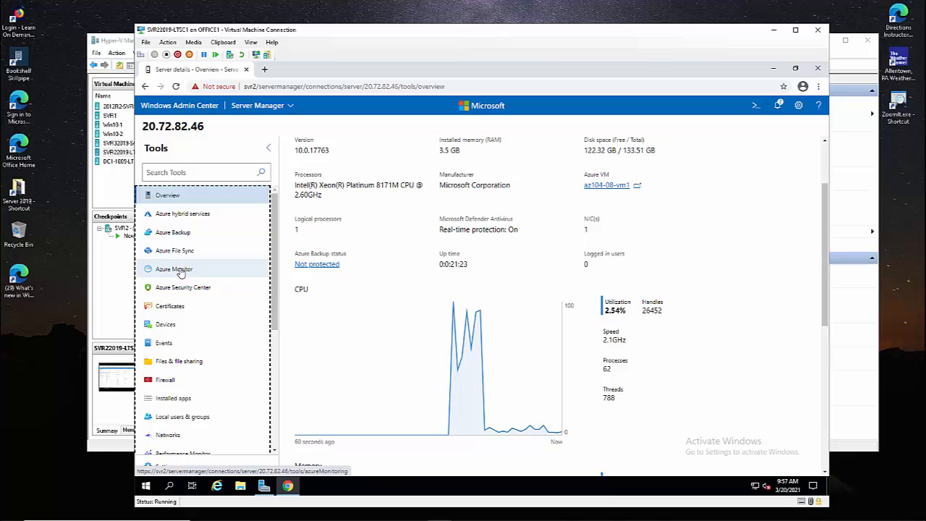
click(190, 220)
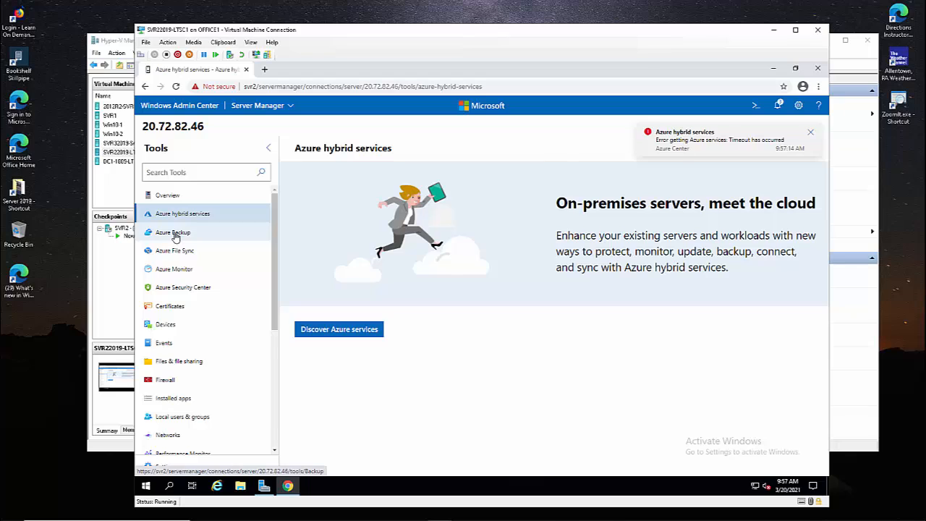
click(345, 334)
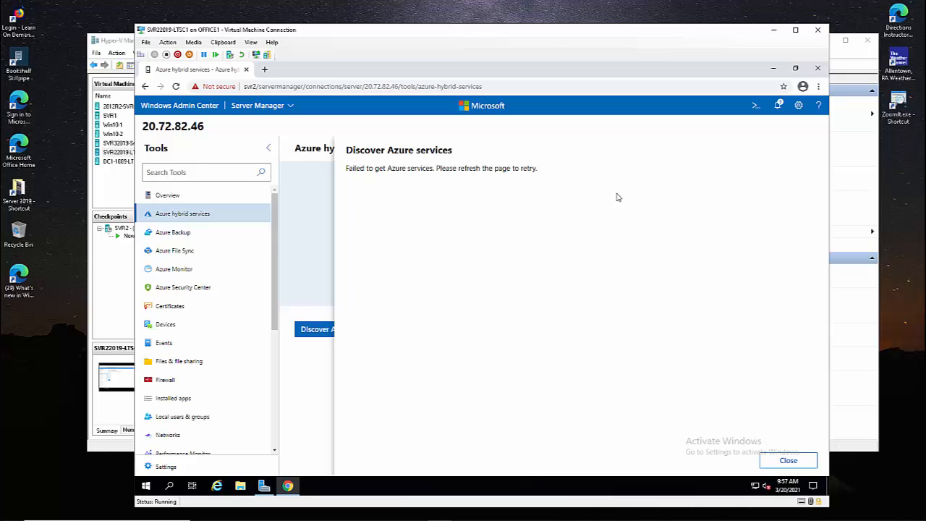
click(306, 338)
click(309, 335)
click(310, 336)
click(310, 337)
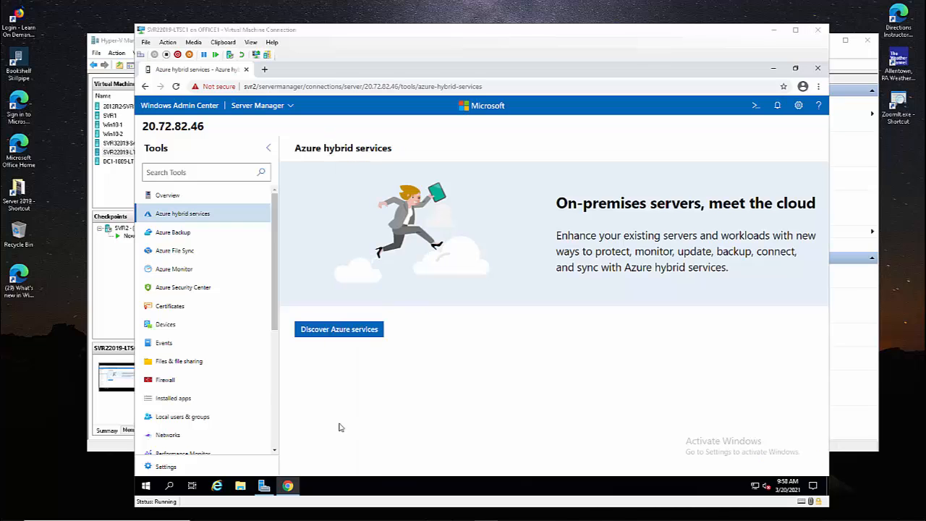
click(321, 334)
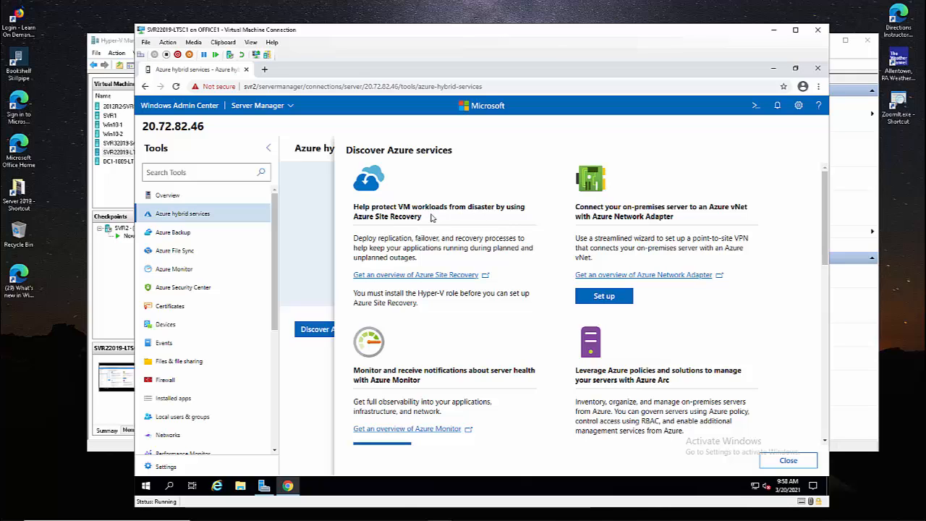
drag(358, 218, 425, 221)
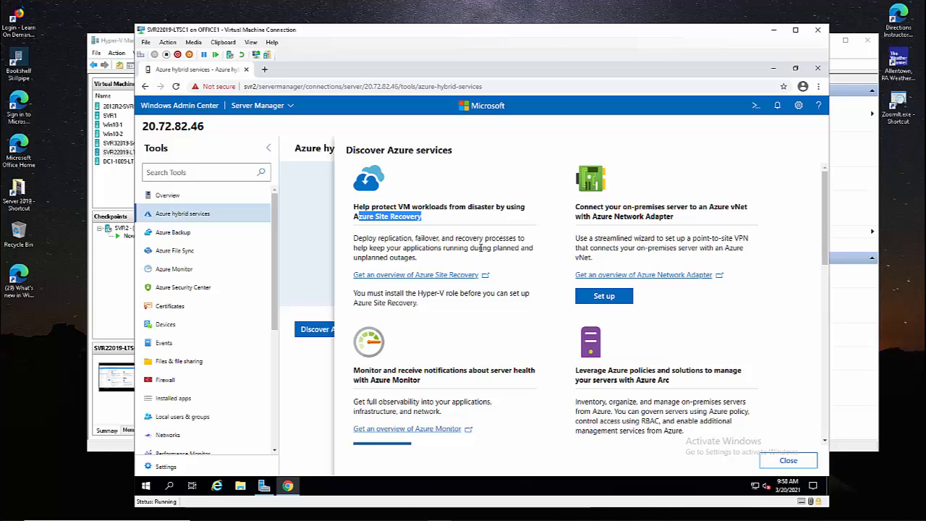
drag(592, 217, 707, 220)
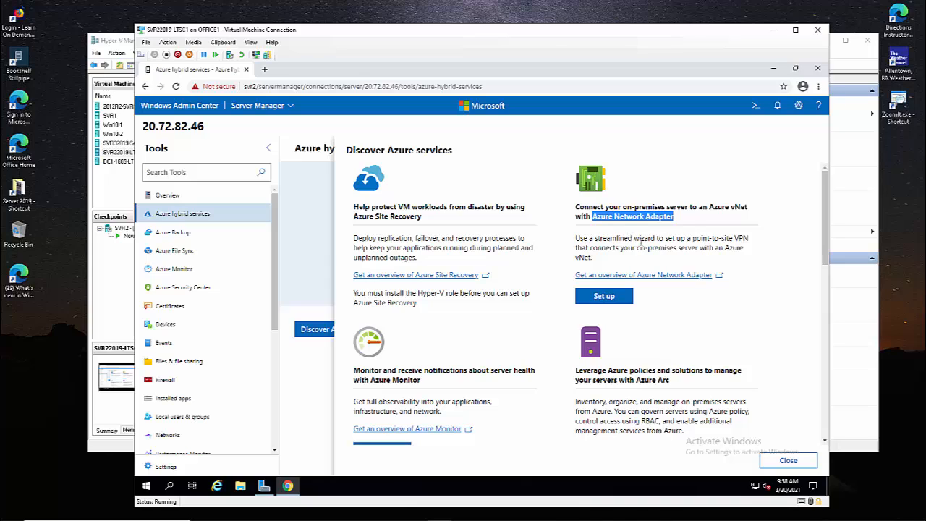
drag(685, 238, 748, 238)
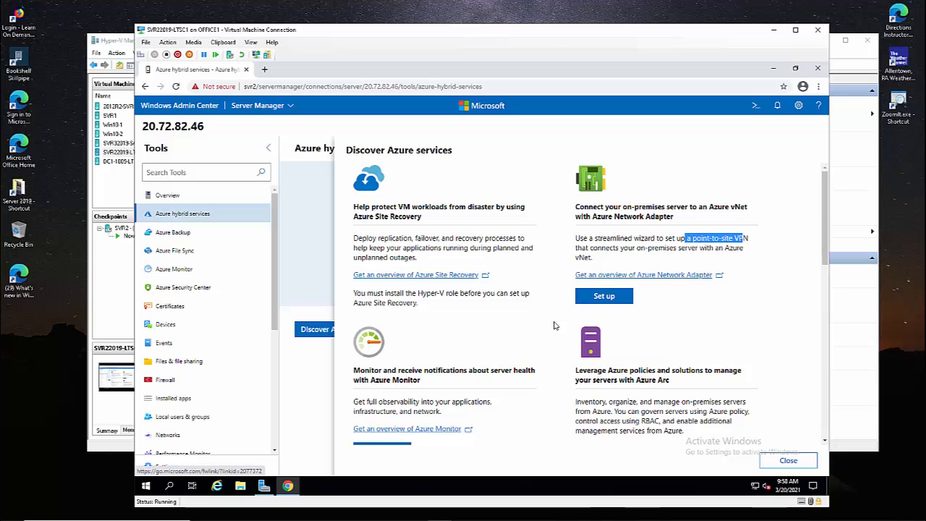
drag(365, 381, 437, 386)
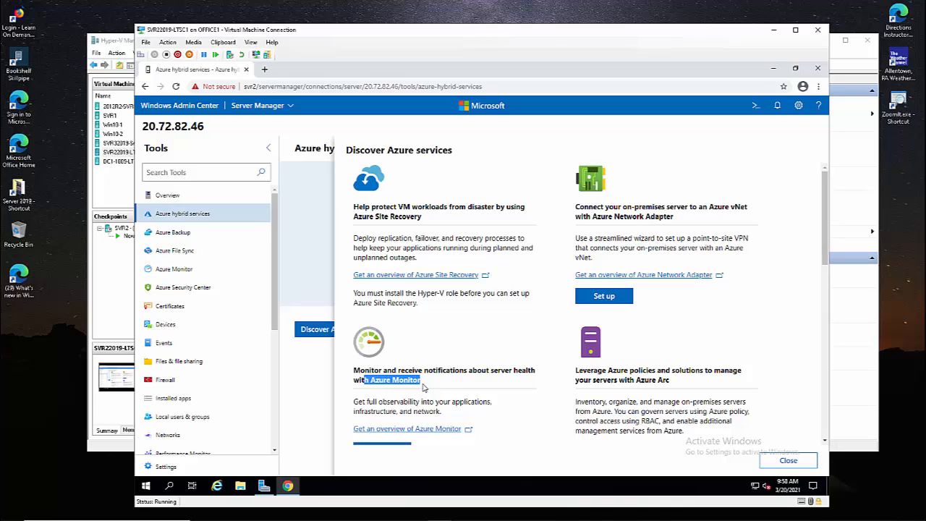
drag(382, 402, 443, 402)
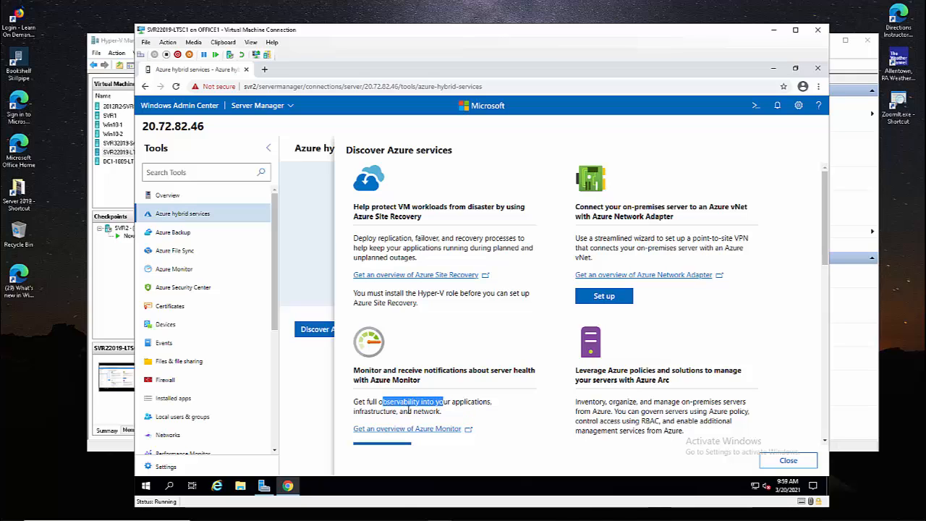
drag(492, 372, 533, 382)
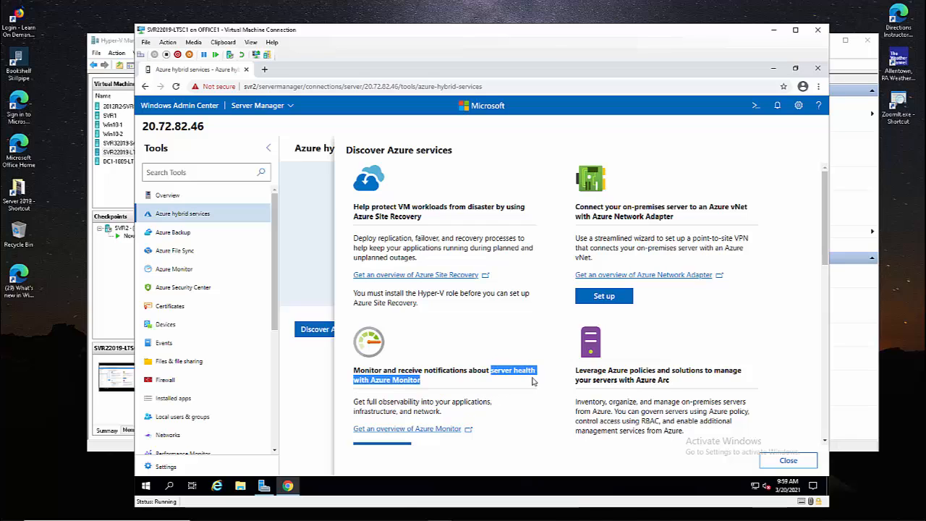
drag(593, 380, 672, 388)
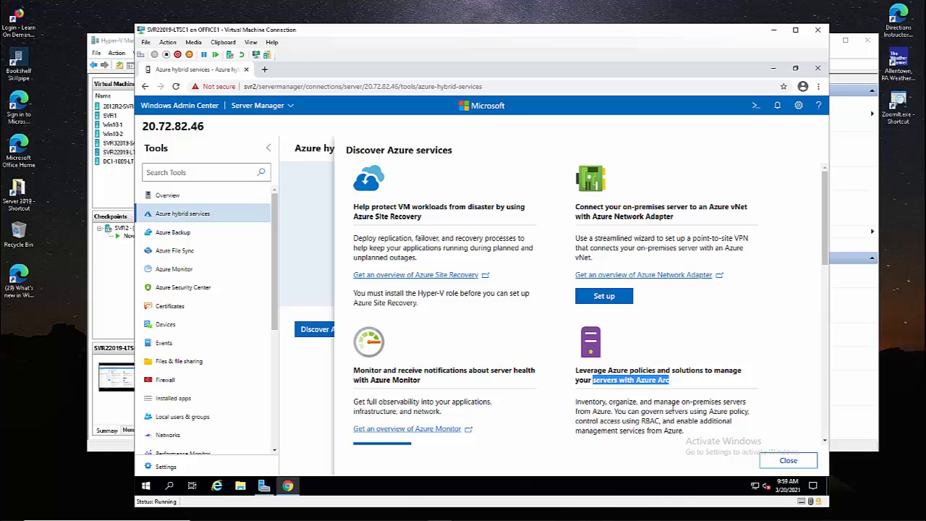
drag(641, 411, 729, 412)
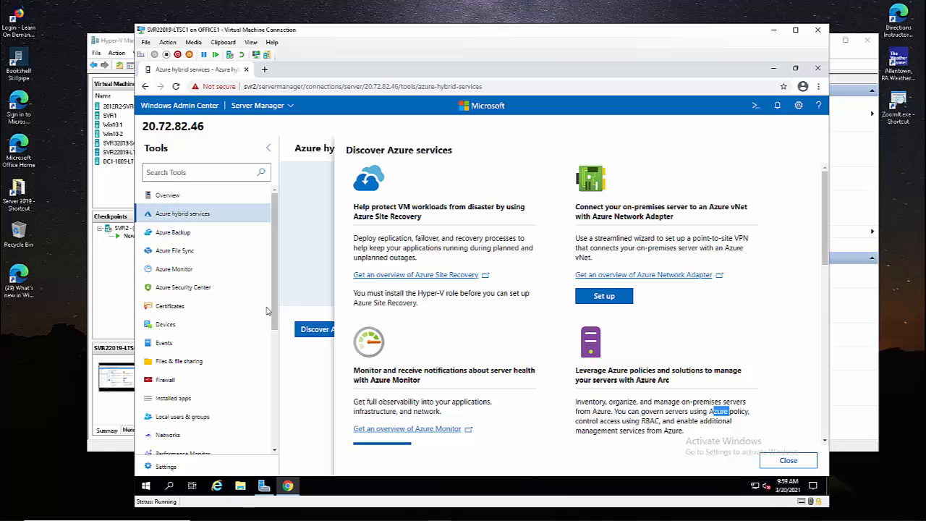
Close Discover Azure services and move through Azure Backup to Azure File Sync for 20.72.82.46.
click(182, 233)
click(182, 233)
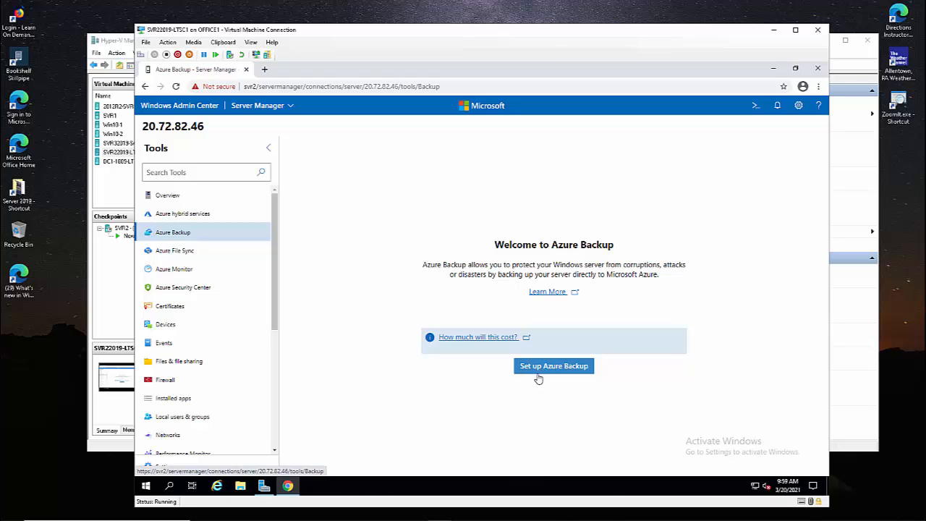
click(151, 251)
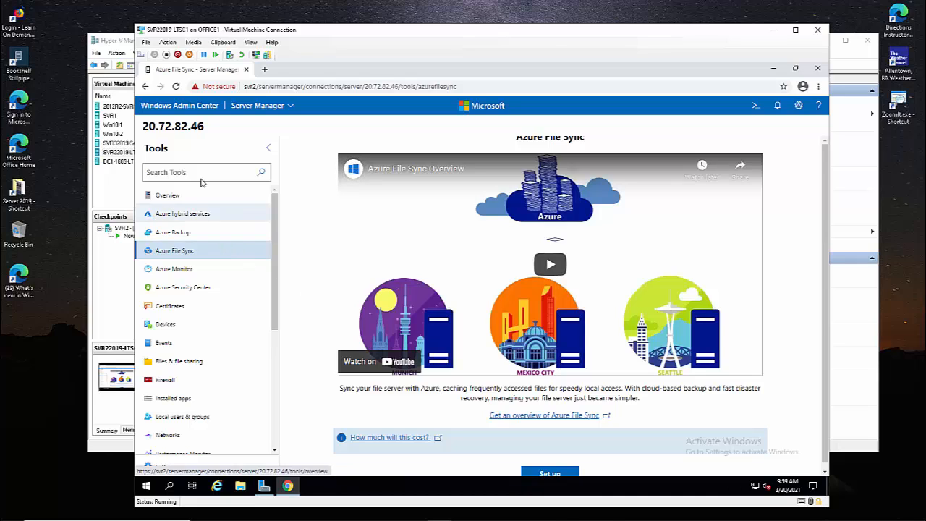
click(252, 107)
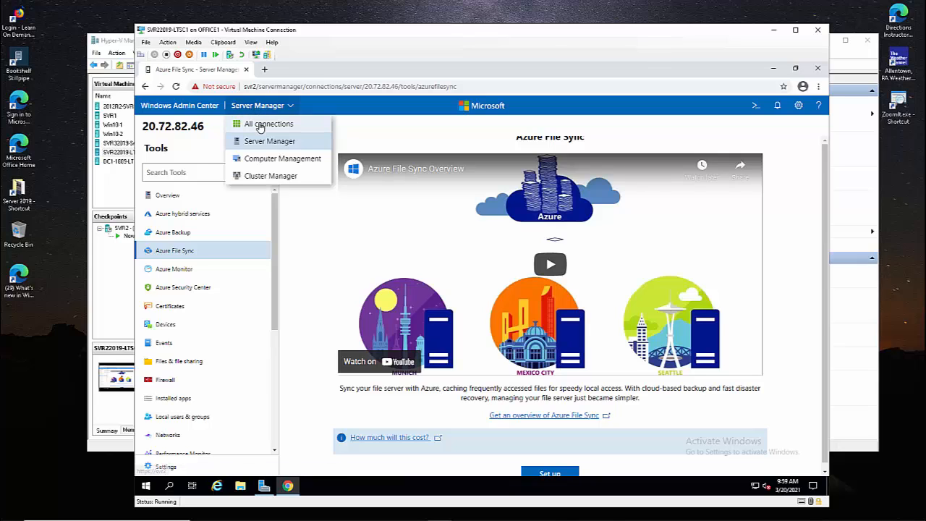
From All connections, open 20.36.129.63 (SVR2) and sign in with another account's username and password.
click(260, 126)
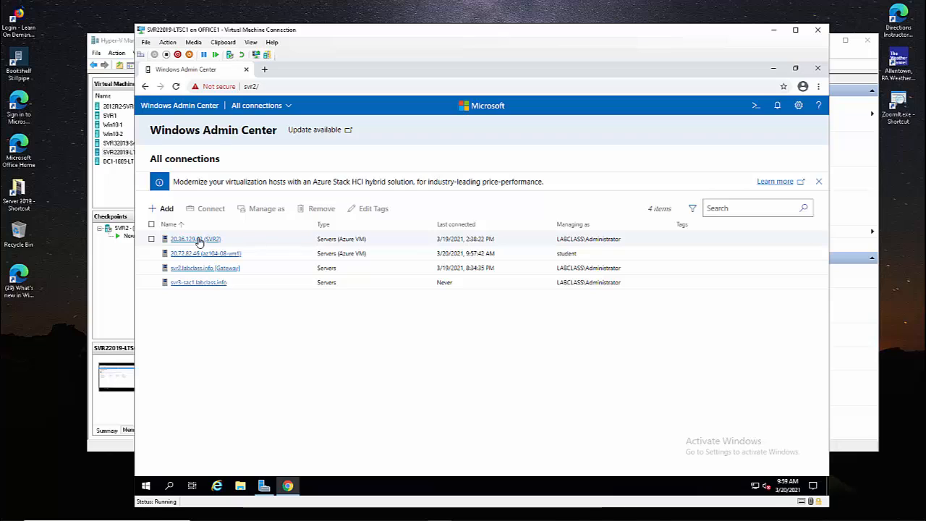
click(198, 239)
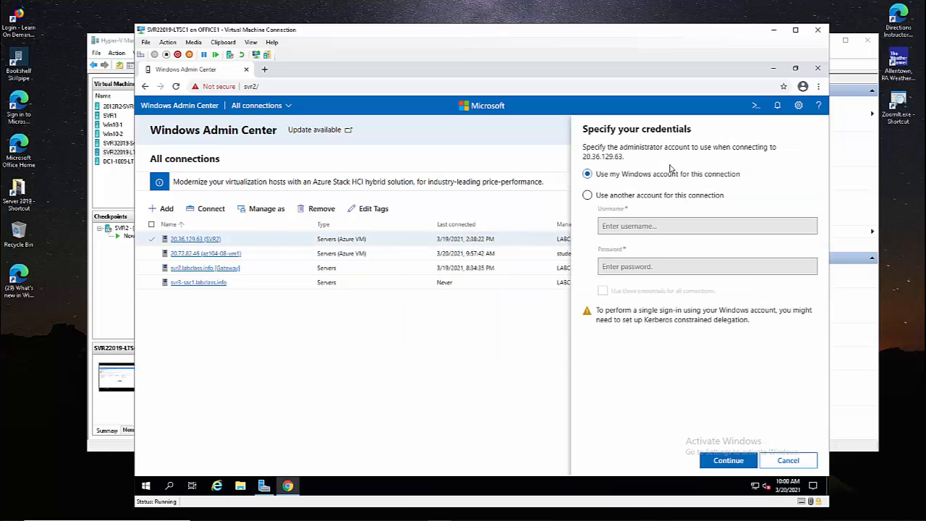
click(626, 197)
click(608, 223)
text(student)
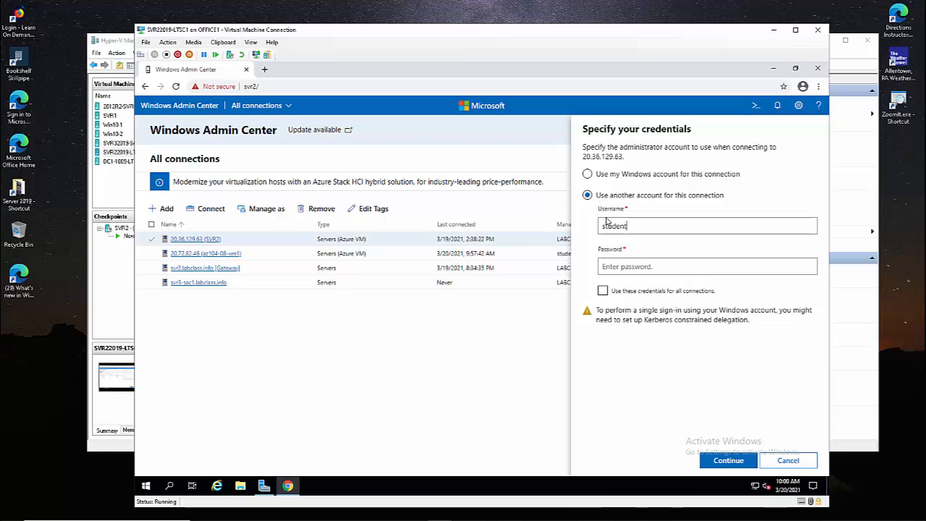
key(Tab)
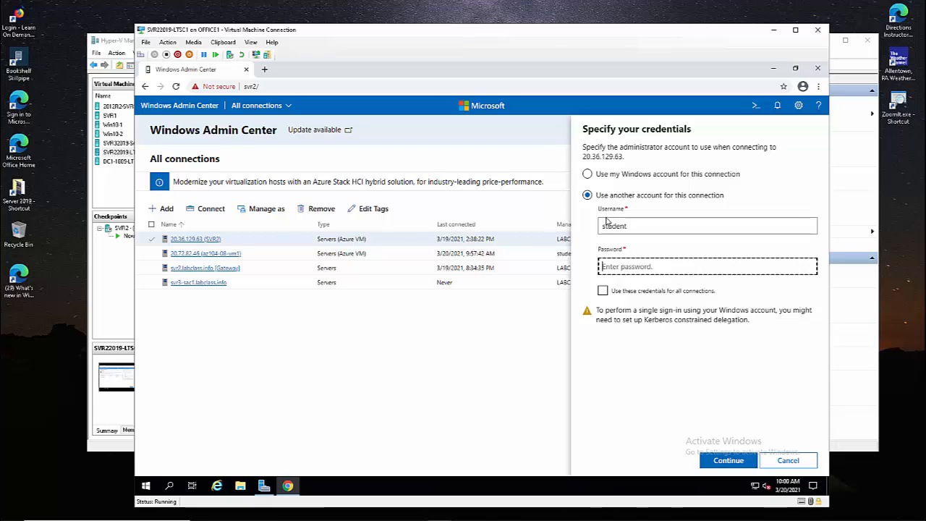
text(Pa55w.rd1)
click(710, 460)
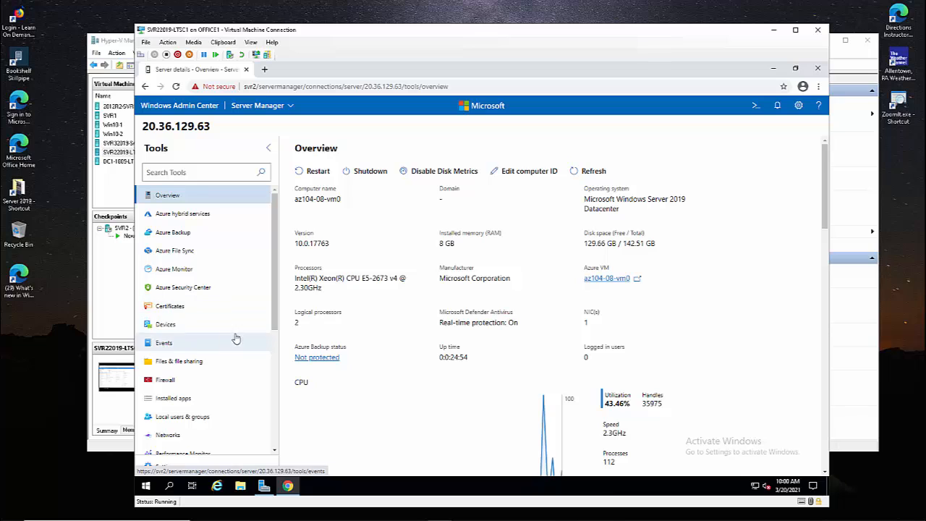
Look over the 20.36.129.63 (az104-08-vm0) Overview, then go back to All connections.
drag(275, 309, 275, 342)
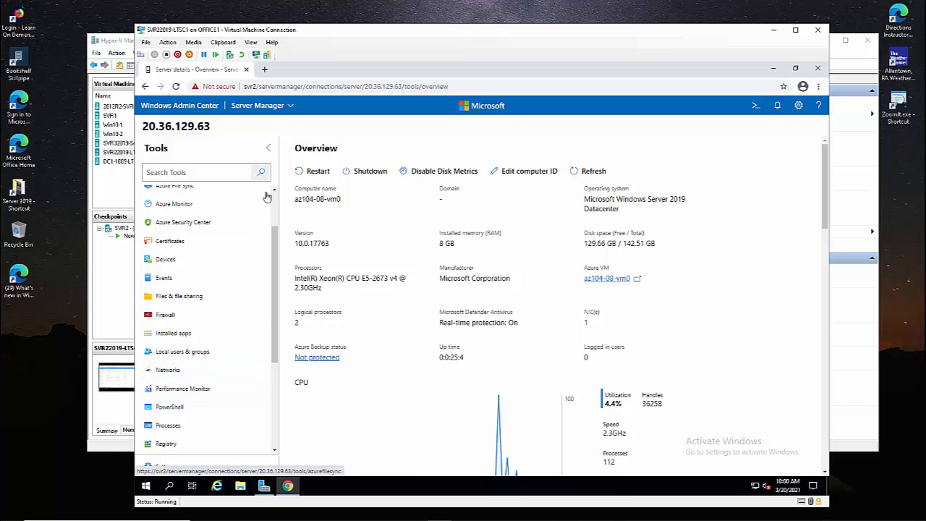
scroll(268, 203, up, 2)
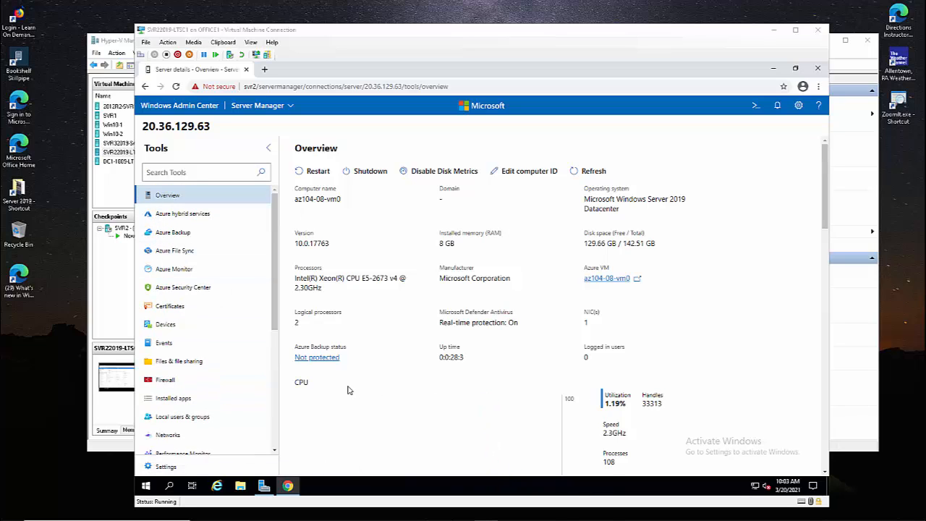
click(264, 110)
click(255, 126)
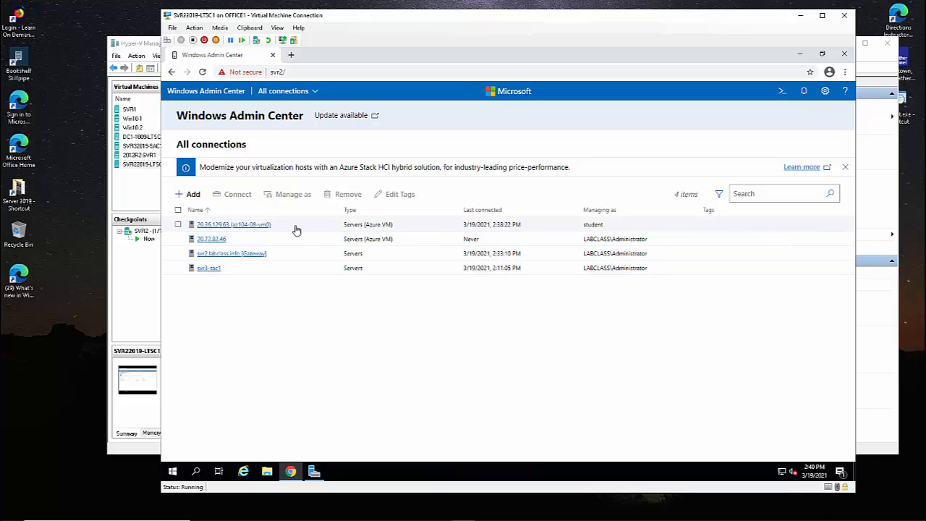
Connect to svr2.labclass.info and scroll its Overview through the CPU, memory and Ethernet charts.
click(223, 258)
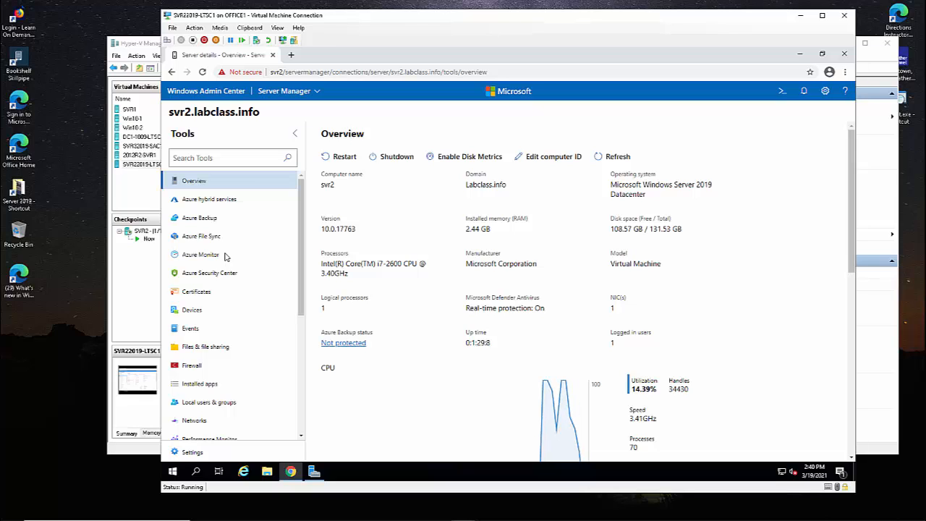
scroll(506, 298, down, 2)
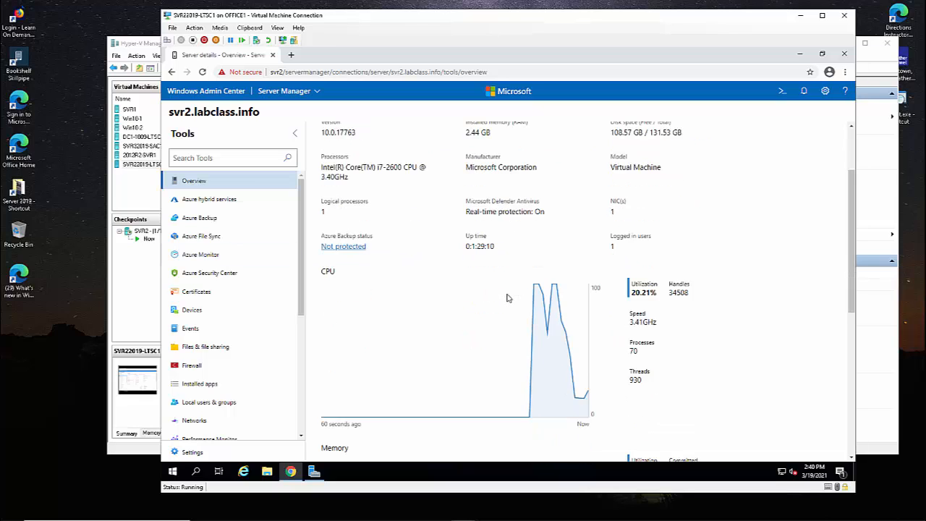
scroll(506, 298, down, 1)
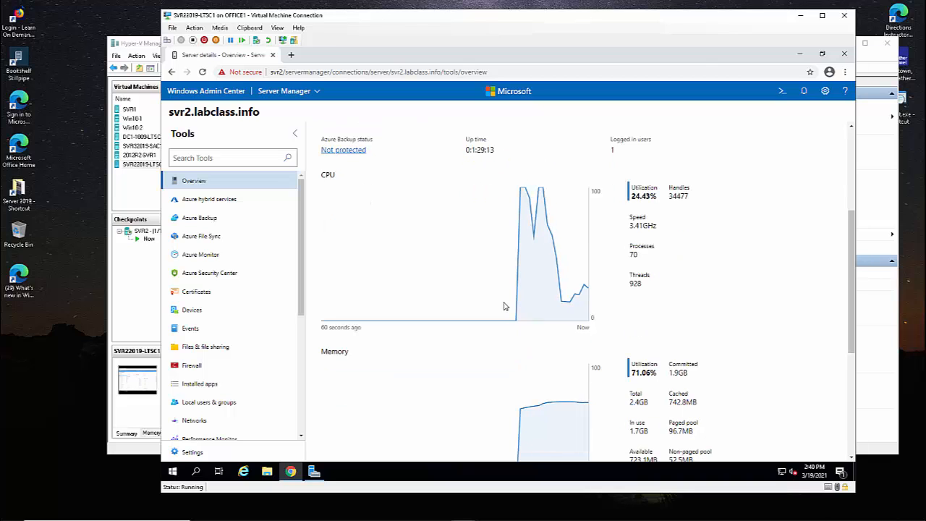
scroll(510, 319, down, 4)
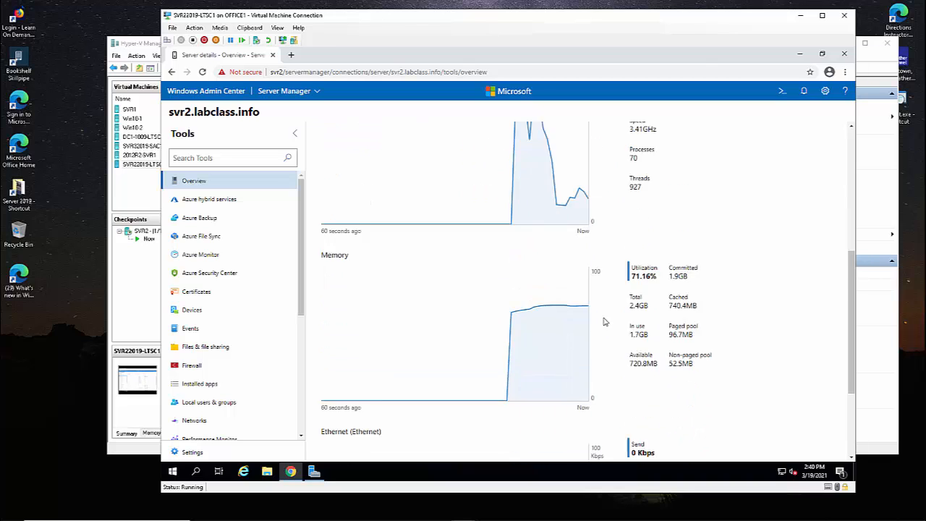
scroll(603, 323, up, 5)
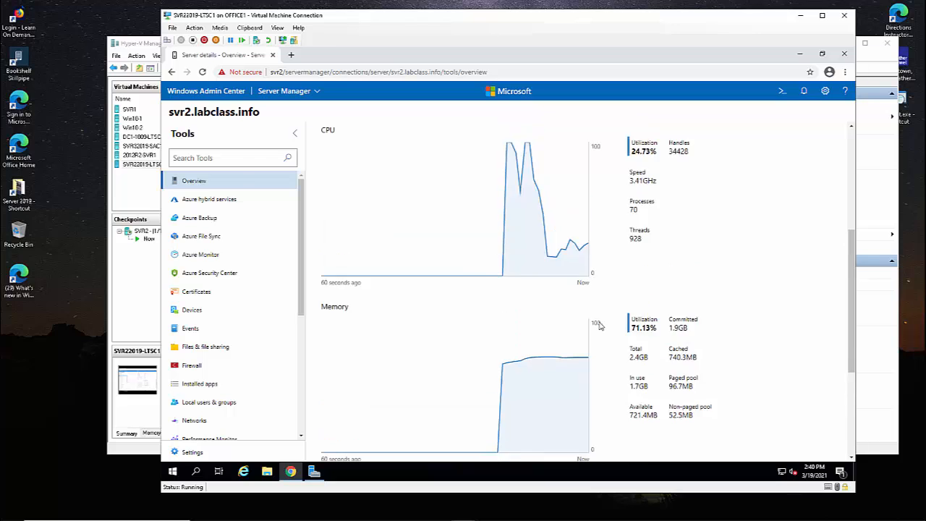
scroll(402, 275, down, 5)
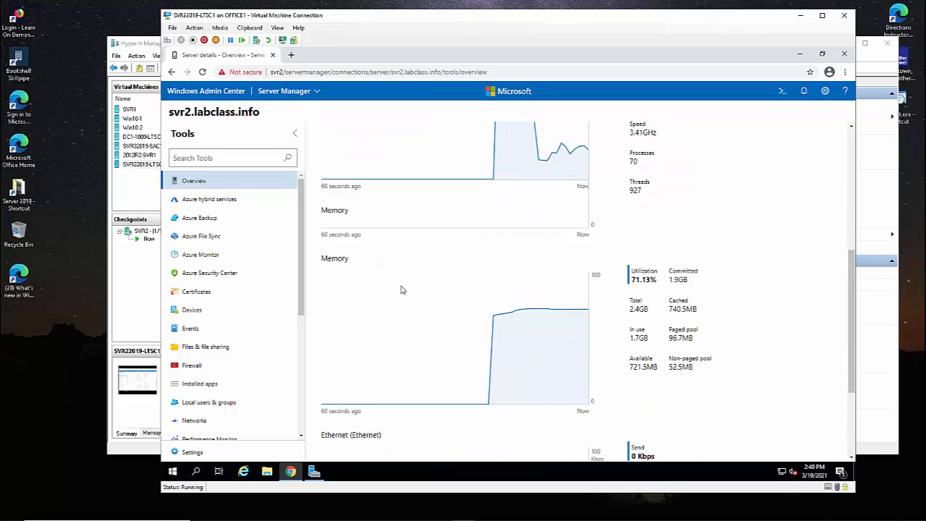
scroll(402, 290, down, 1)
scroll(413, 310, up, 3)
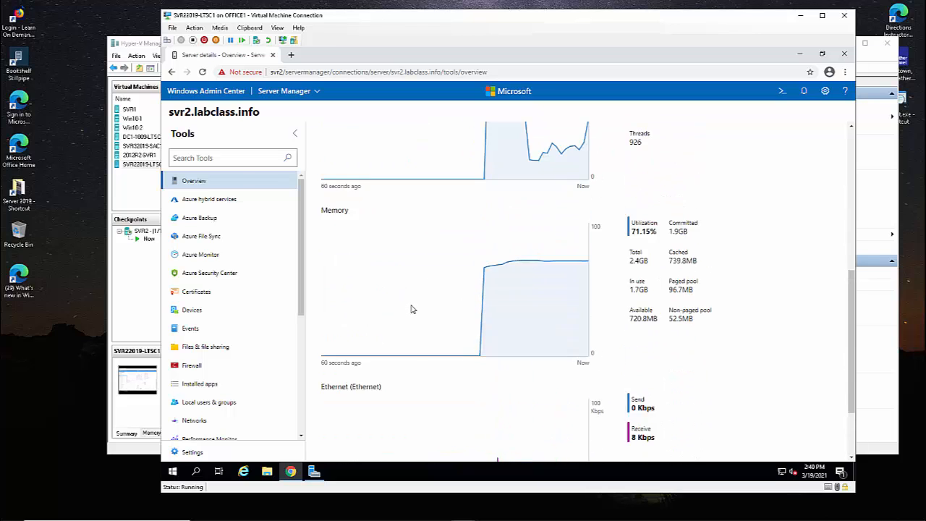
Open svr2's Azure Backup tool under Azure hybrid services and start Set up Azure Backup.
click(224, 203)
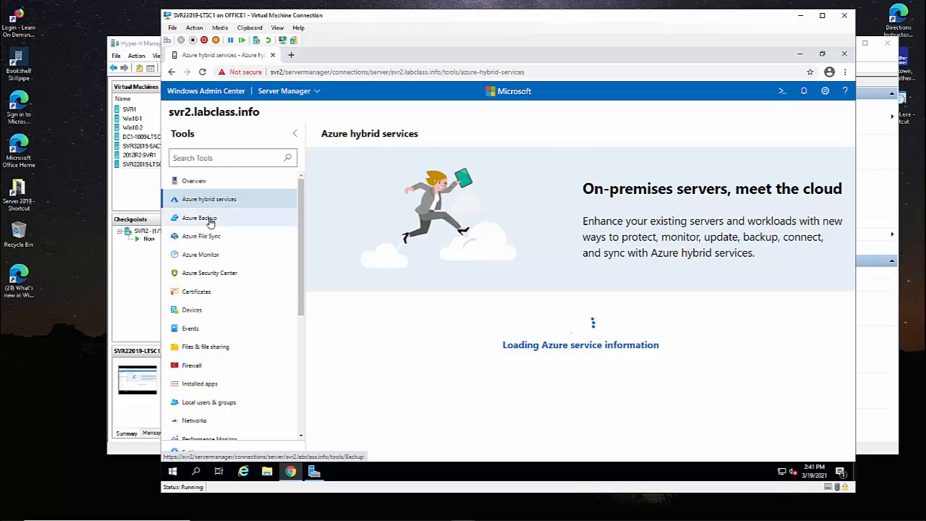
click(210, 222)
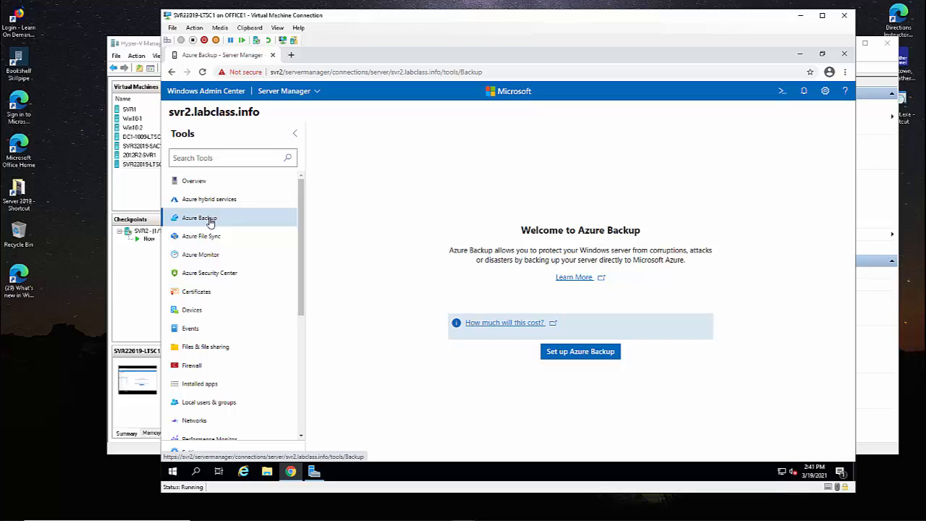
click(557, 353)
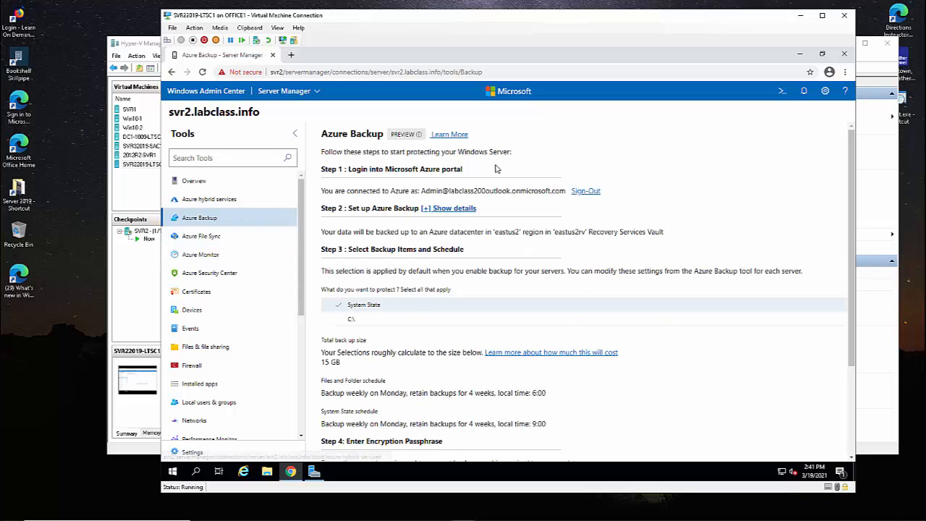
Review the Azure Backup setup steps, then move on to Azure File Sync.
drag(429, 190, 529, 189)
drag(361, 208, 399, 209)
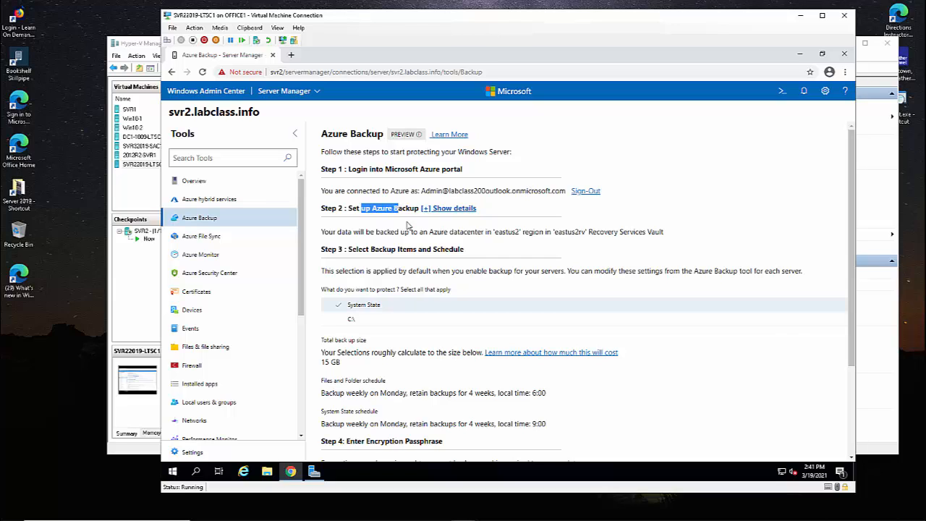
drag(370, 249, 449, 249)
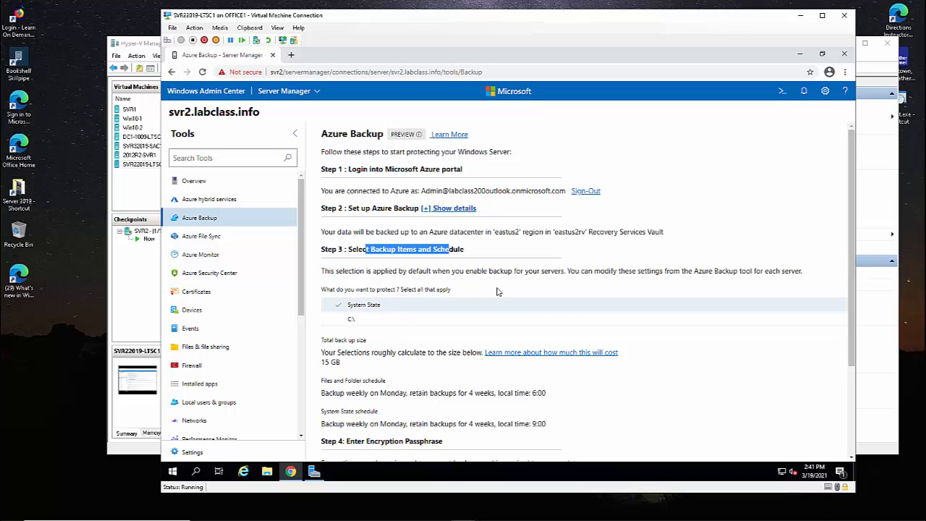
scroll(447, 325, down, 3)
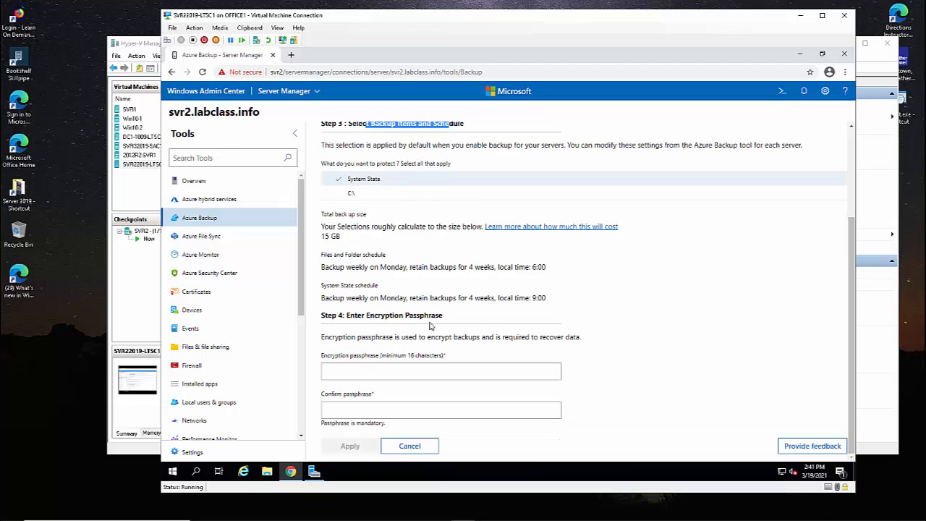
click(382, 372)
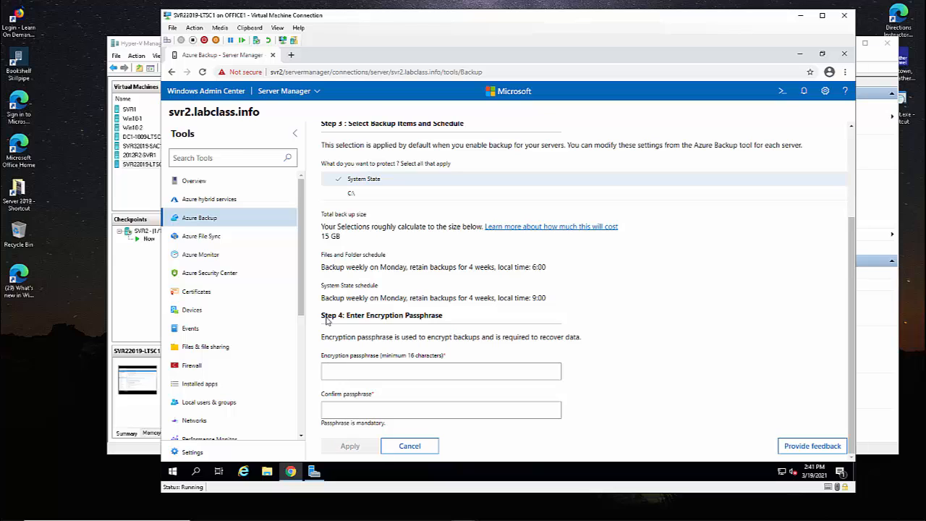
scroll(449, 257, up, 5)
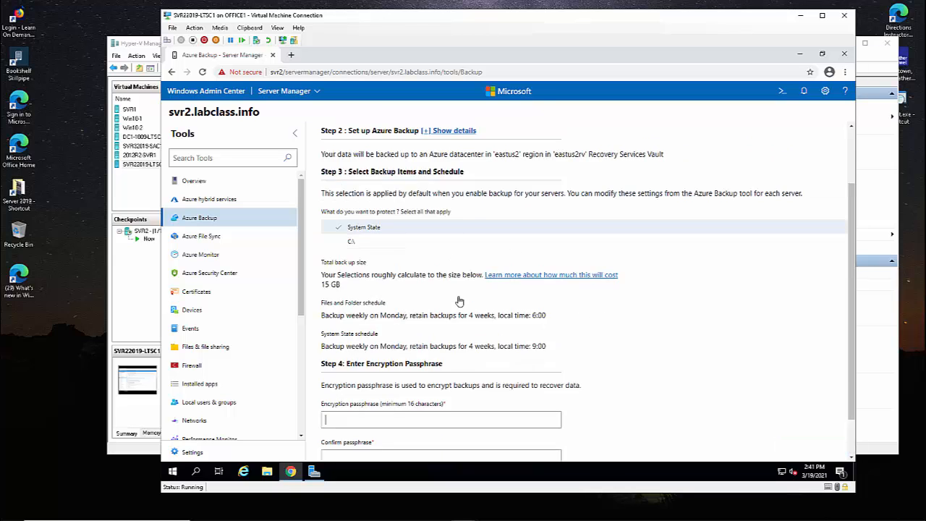
click(181, 239)
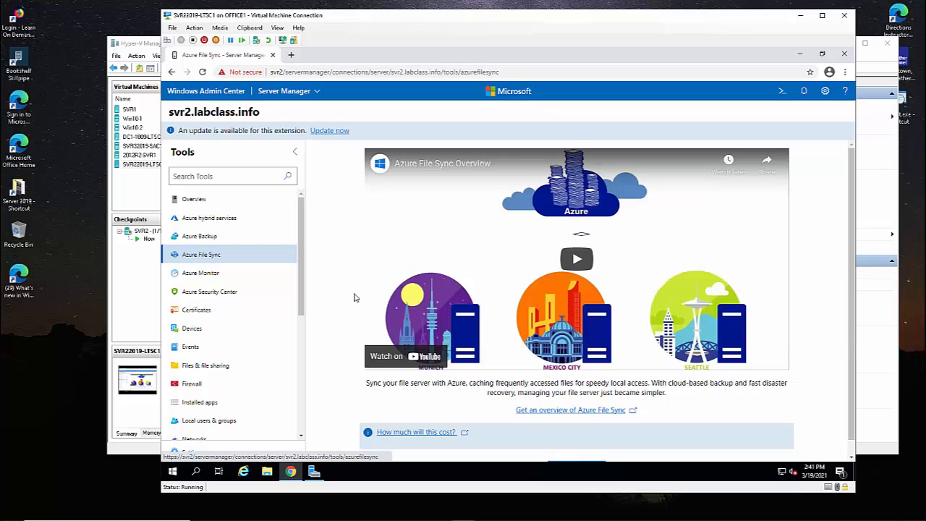
Go to the Azure Monitor page for svr2.labclass.info from the Tools list.
scroll(445, 393, down, 2)
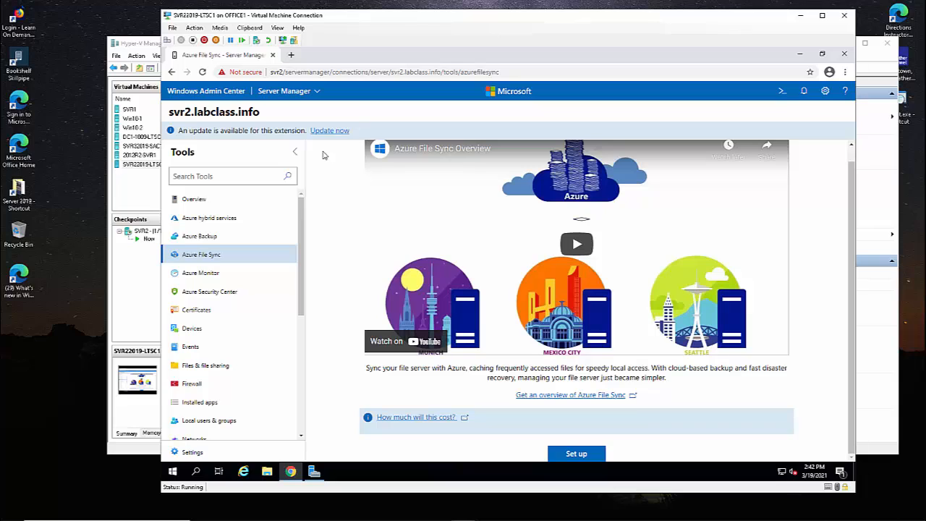
click(225, 276)
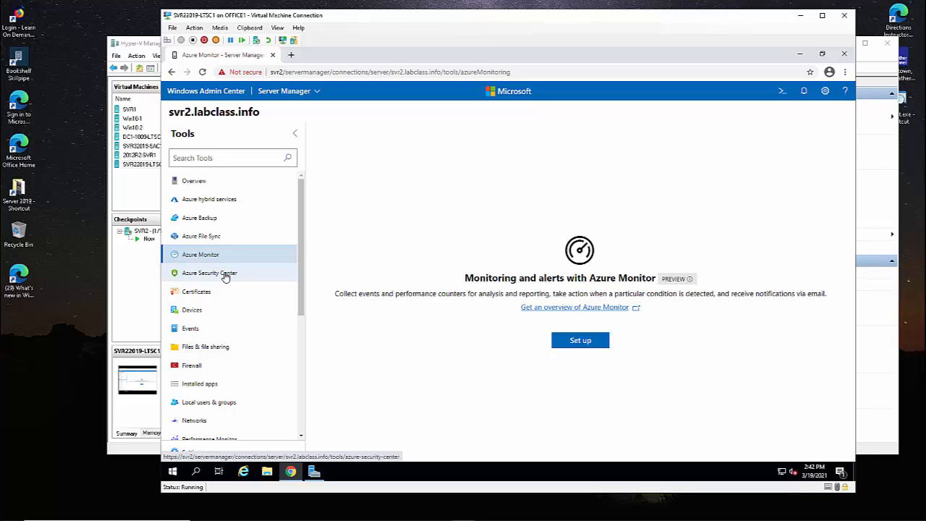
click(595, 345)
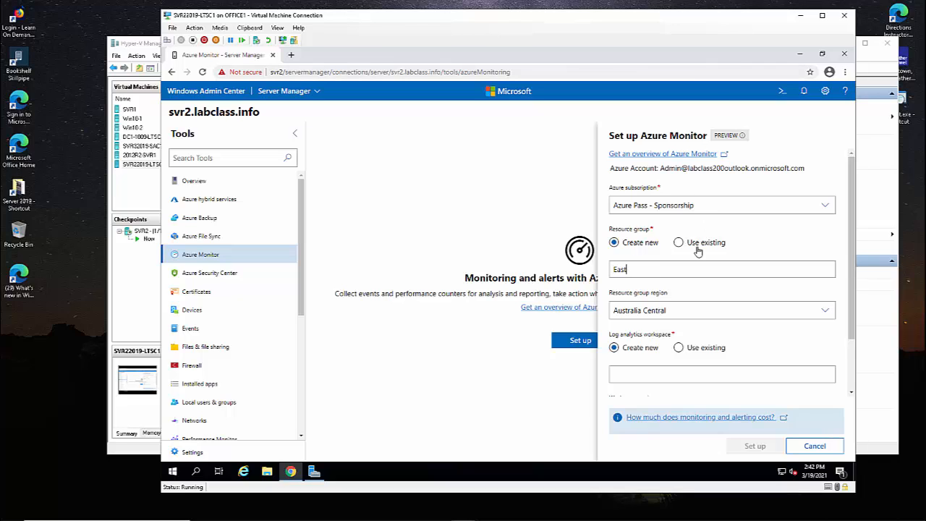
click(678, 242)
click(675, 269)
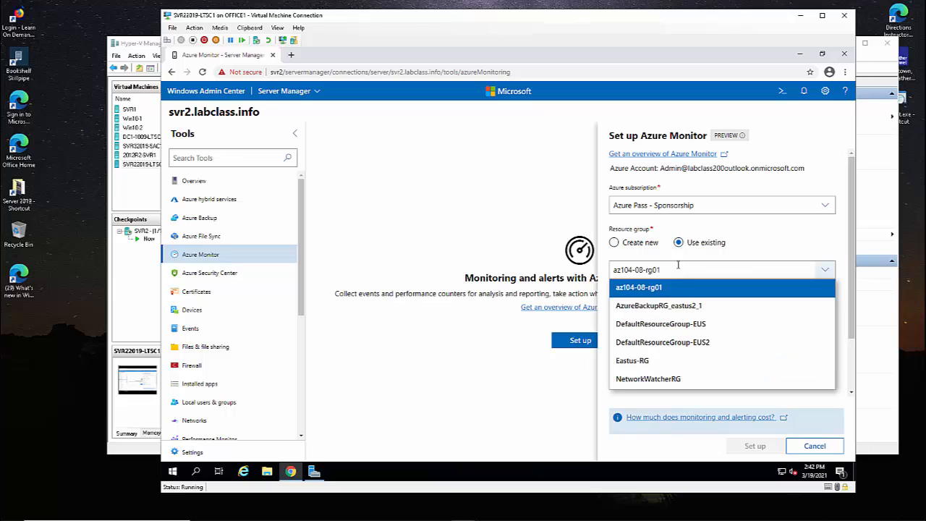
click(650, 363)
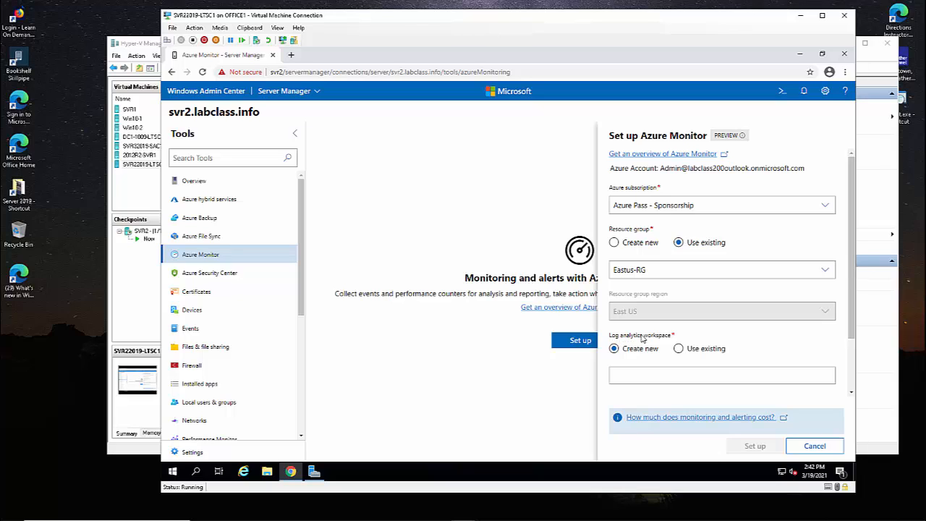
scroll(652, 369, down, 1)
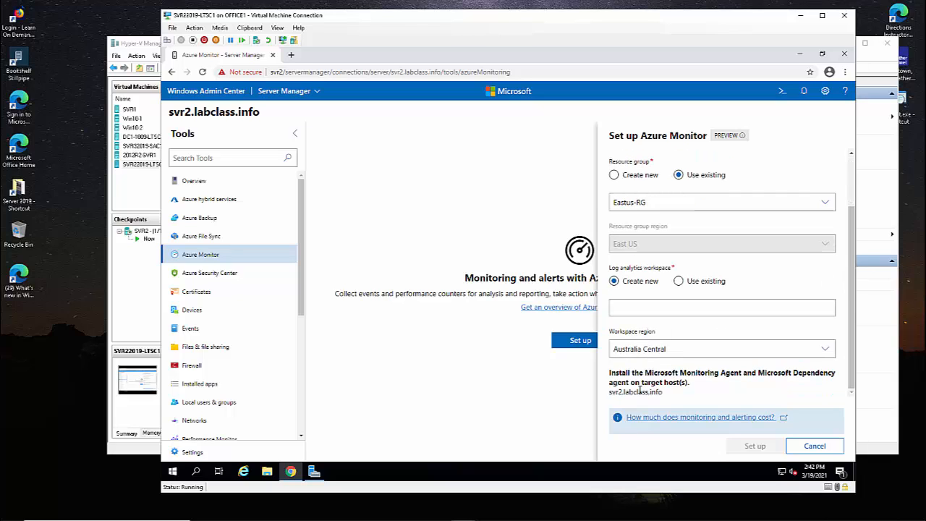
drag(622, 372, 731, 372)
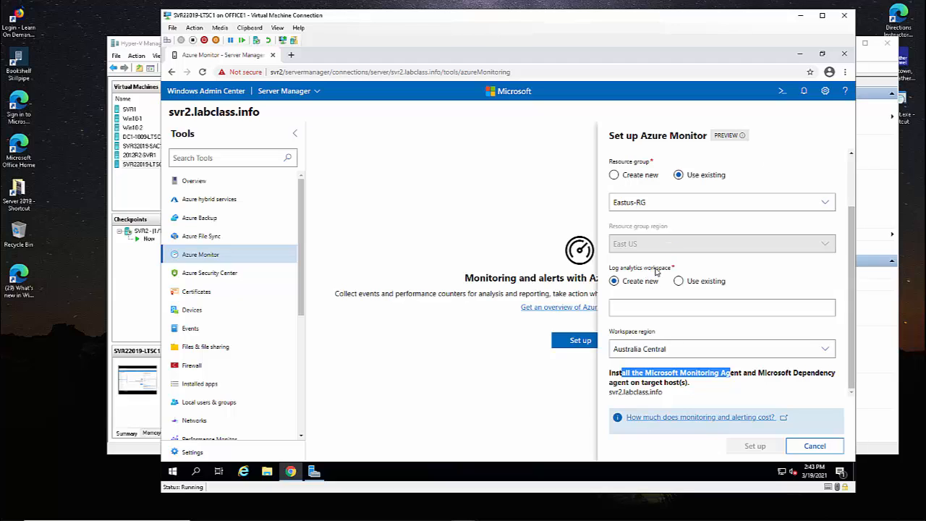
mouse_move(679, 520)
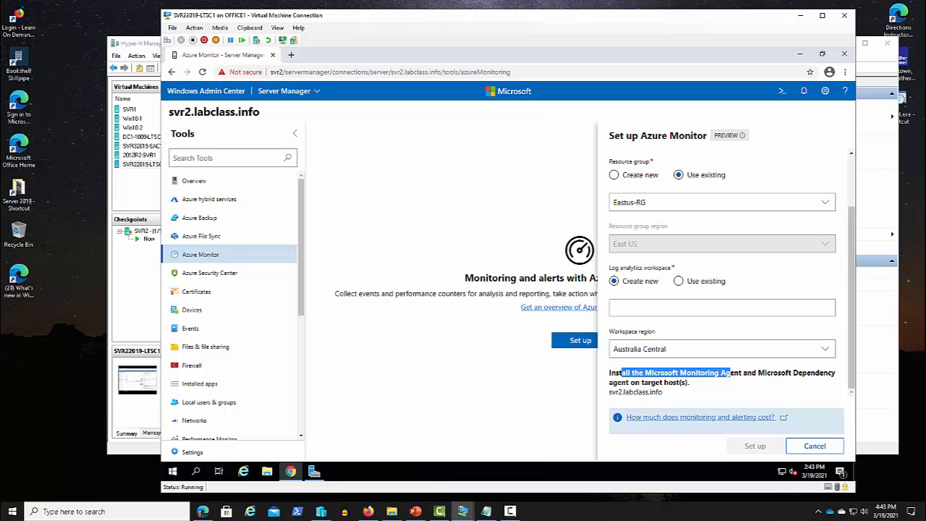
click(678, 368)
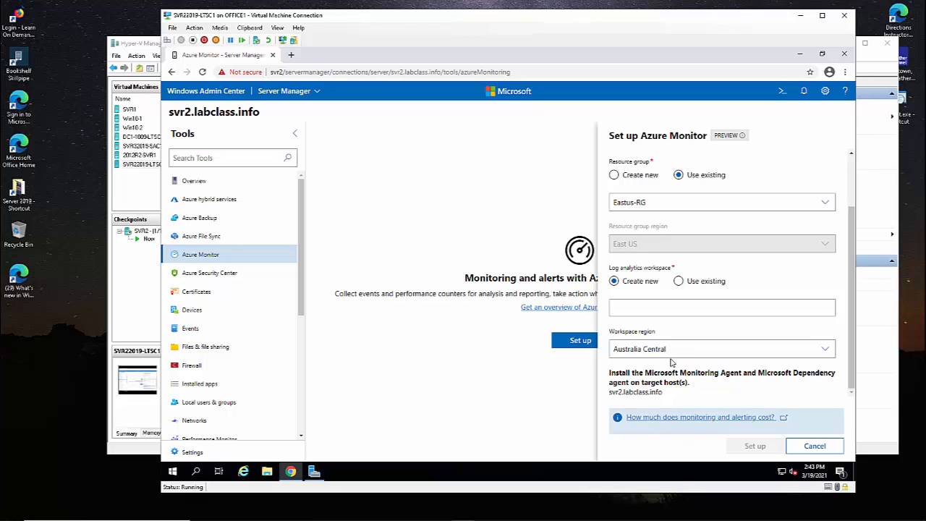
click(670, 350)
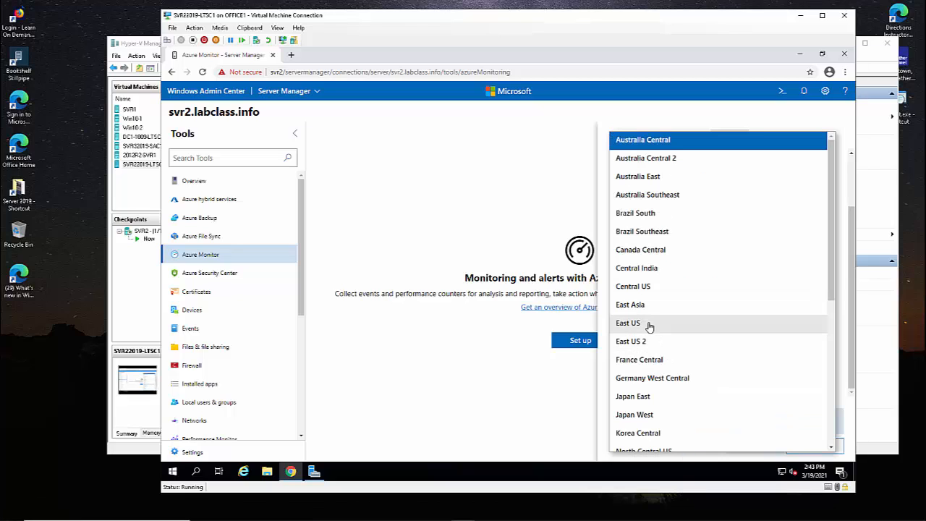
click(649, 326)
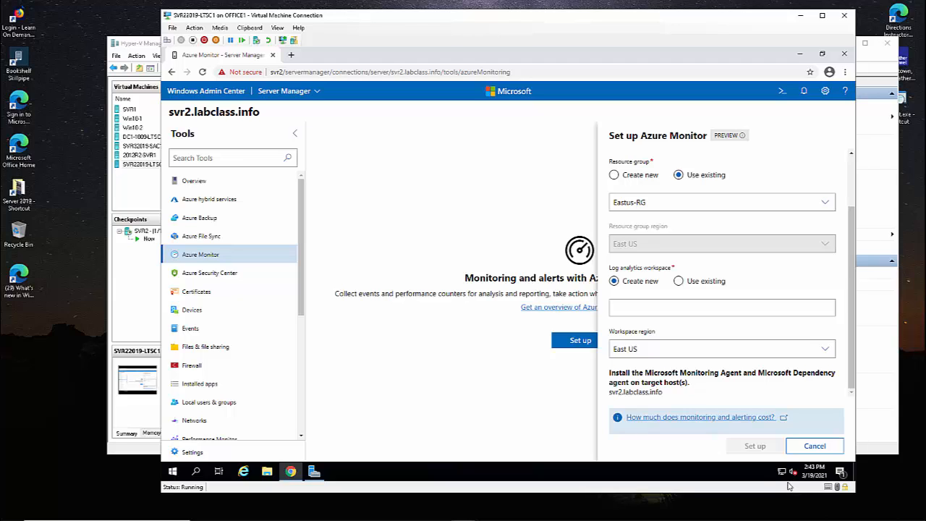
click(806, 445)
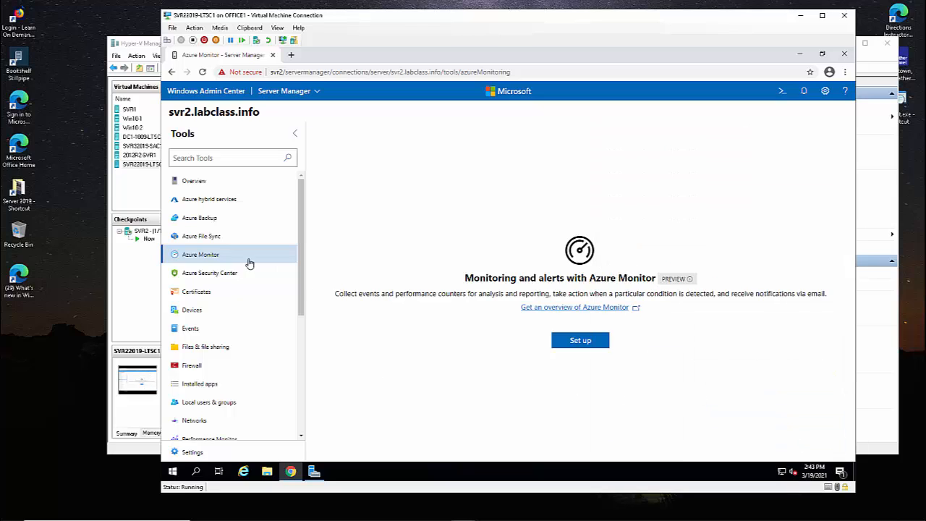
Open Azure Security Center, choose Use existing workspace, then close the setup panel unconfigured.
click(216, 279)
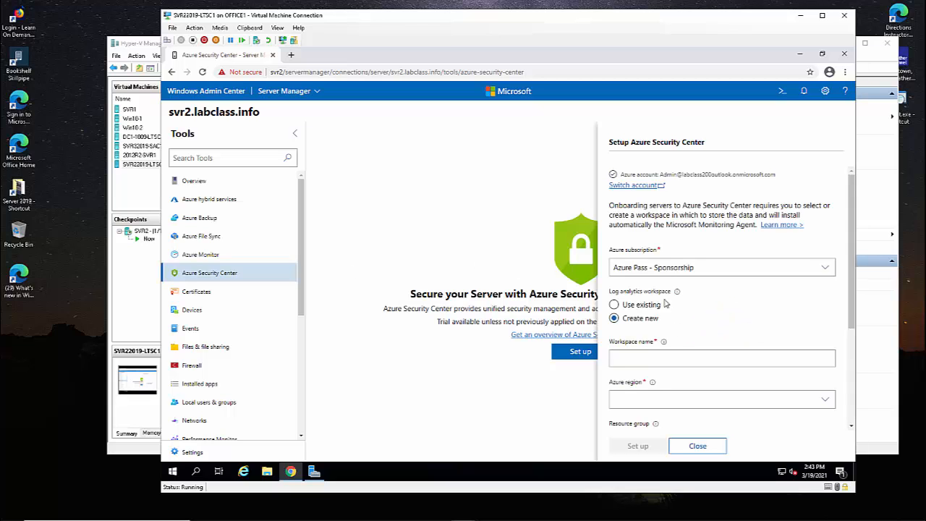
click(641, 307)
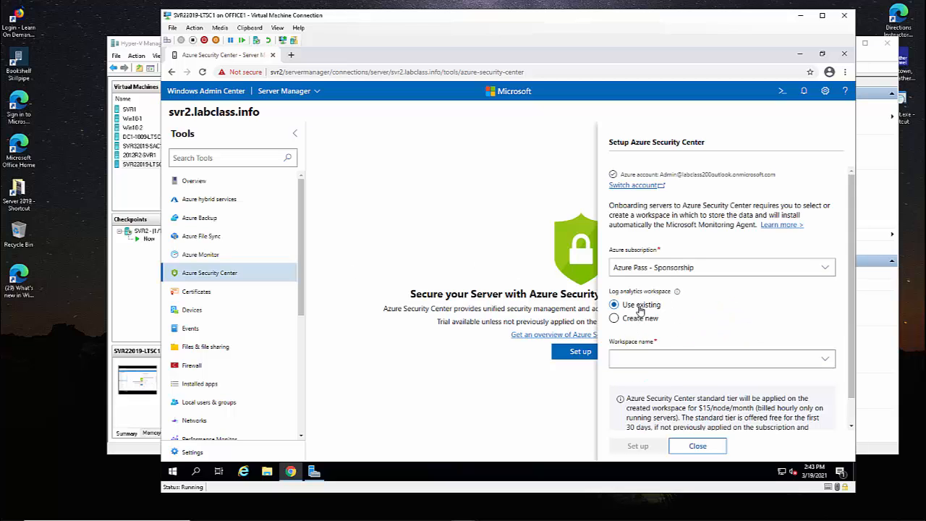
scroll(642, 318, down, 1)
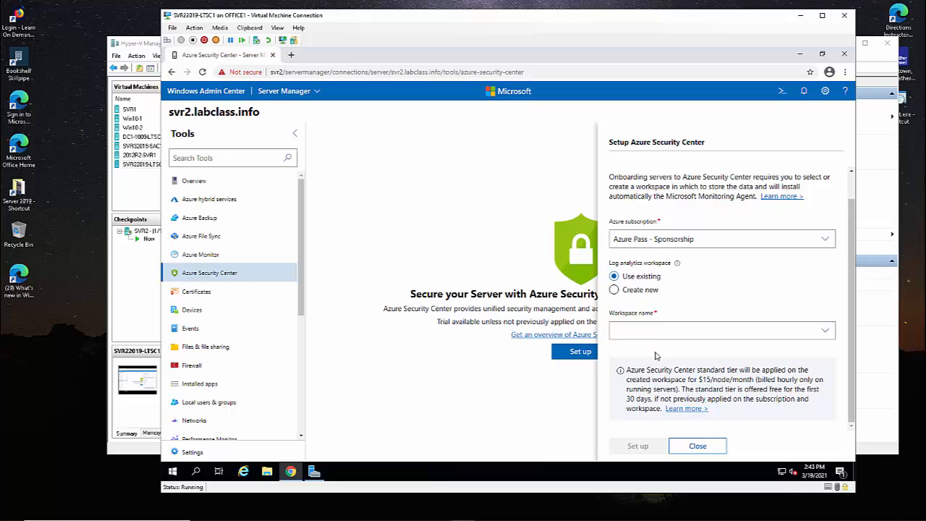
drag(654, 369, 741, 367)
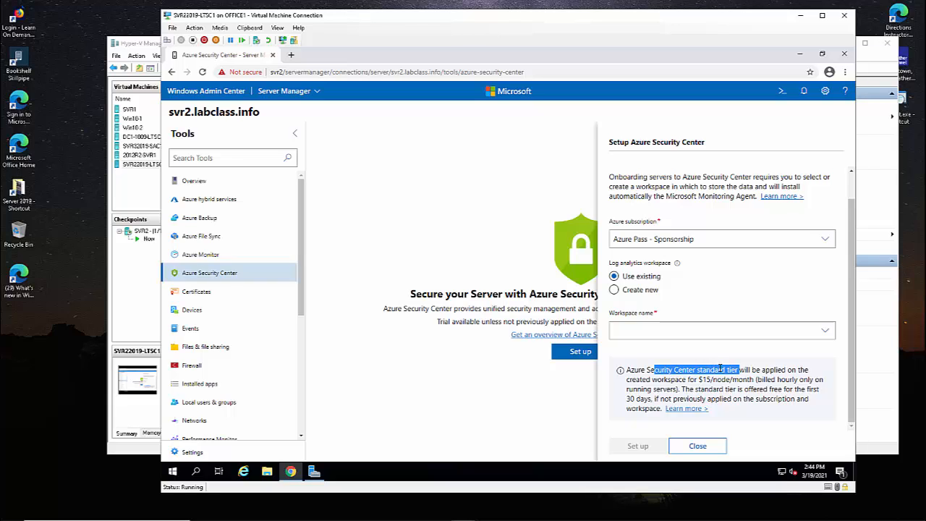
click(699, 445)
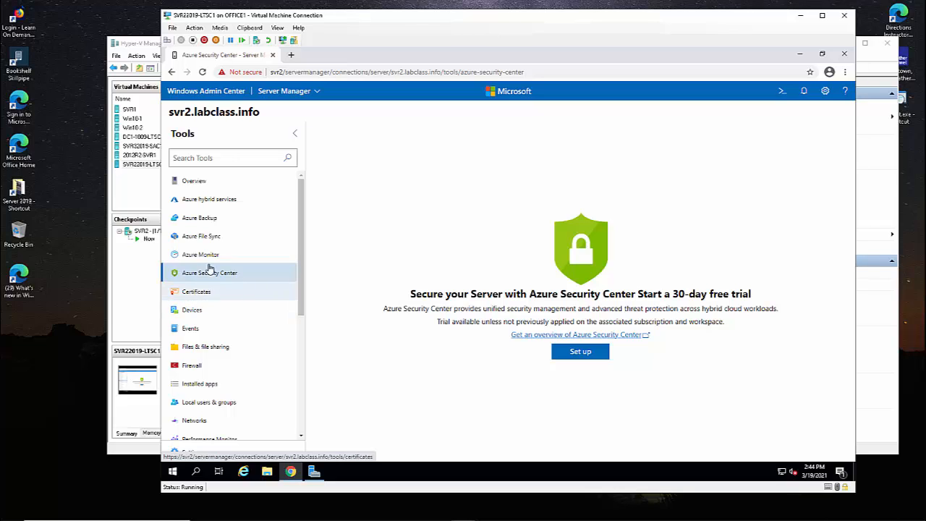
Open svr2's Certificates tool showing 22 expired, 8 nearly expired and 131 total certificates.
drag(174, 112, 219, 112)
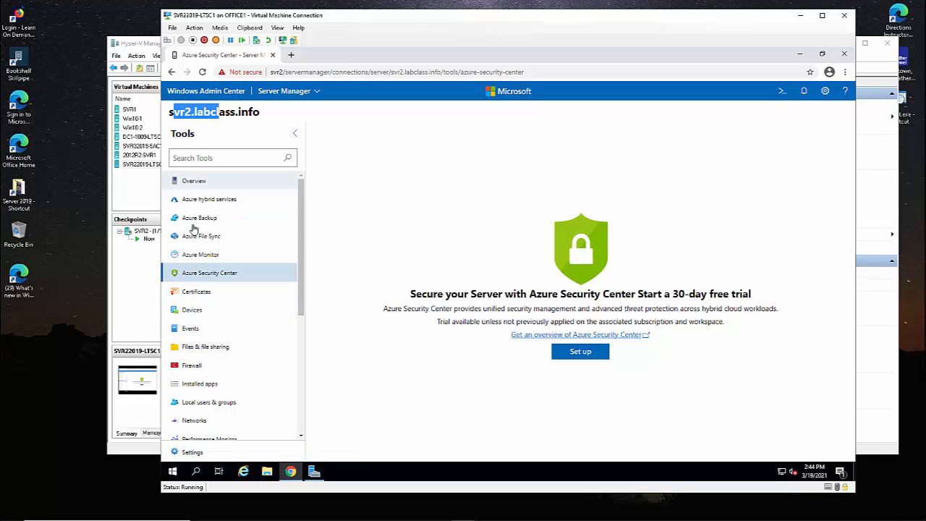
click(194, 295)
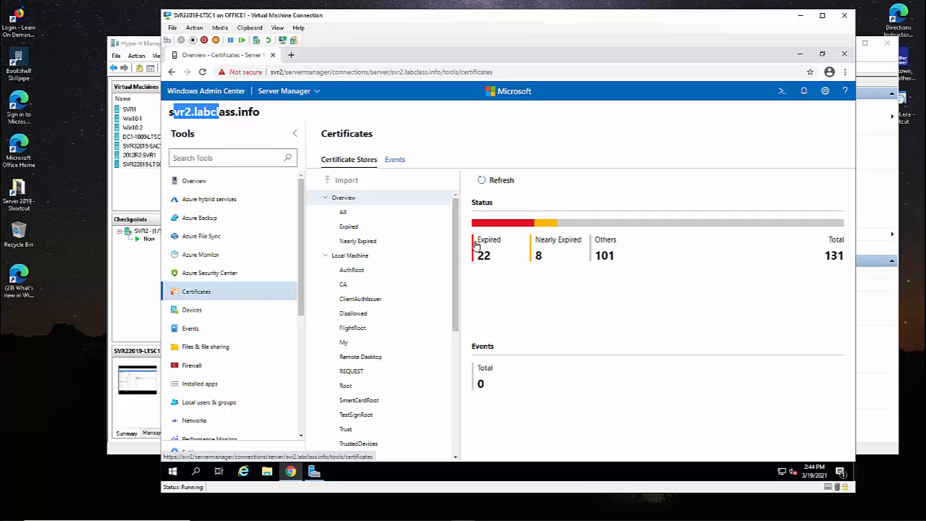
scroll(457, 250, down, 1)
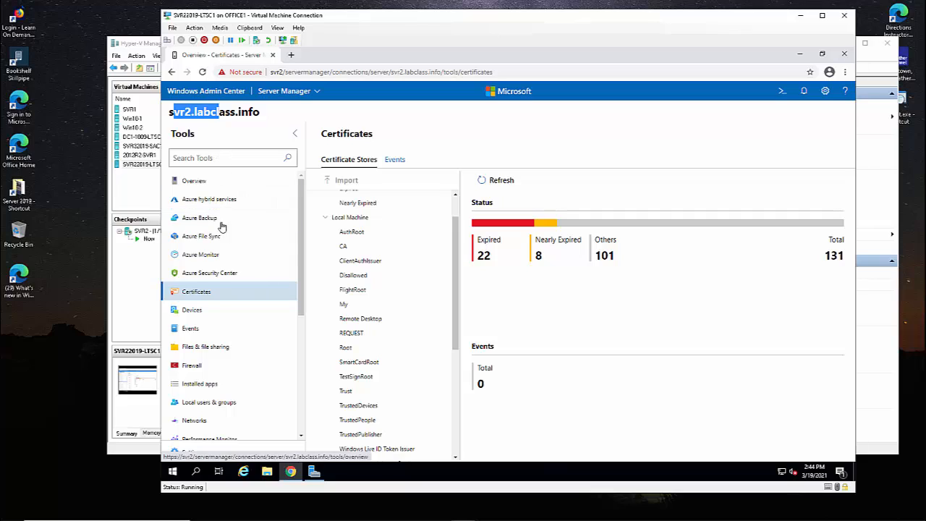
Pass through Devices to the Events tool and scroll the Windows and Applications and Services logs.
click(206, 311)
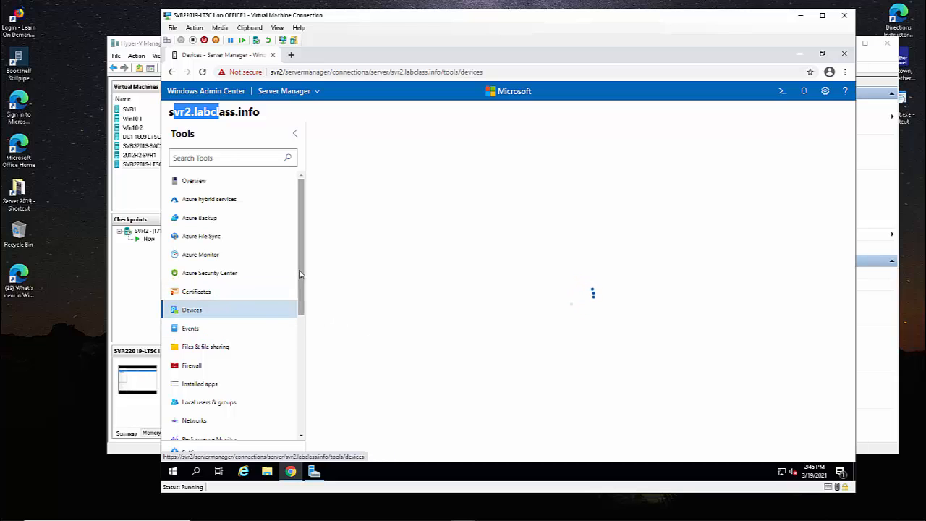
scroll(181, 321, down, 1)
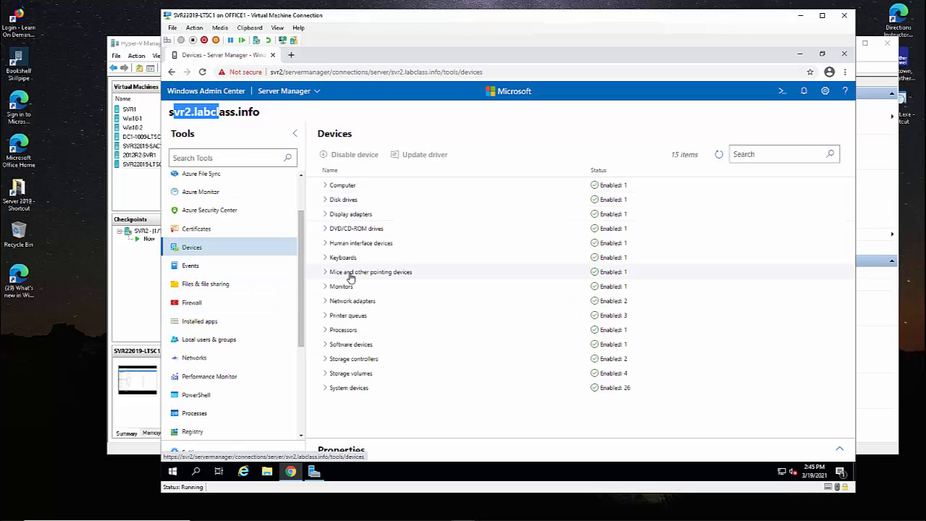
click(172, 266)
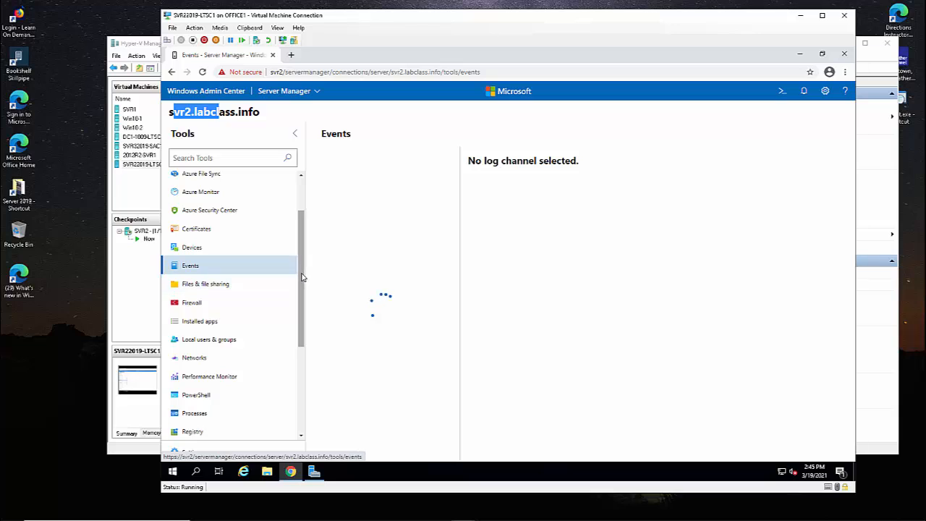
scroll(301, 286, down, 1)
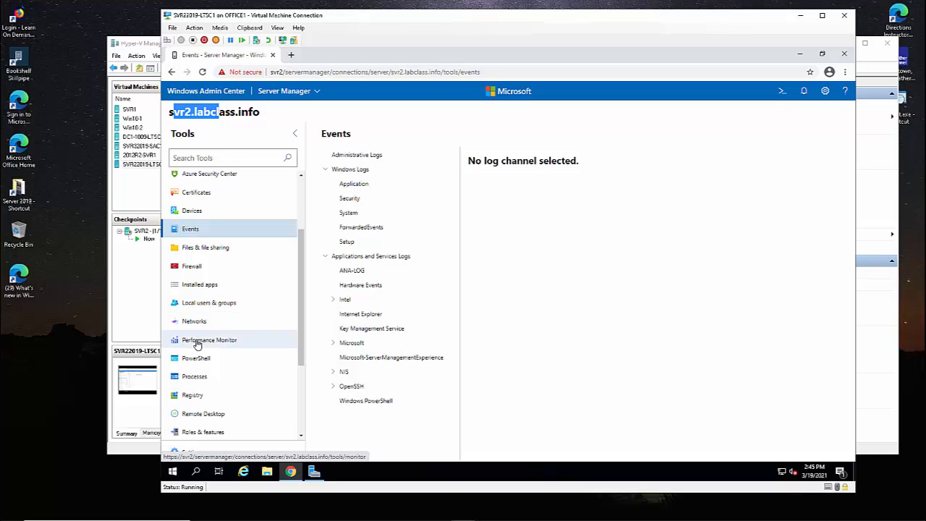
scroll(239, 326, down, 1)
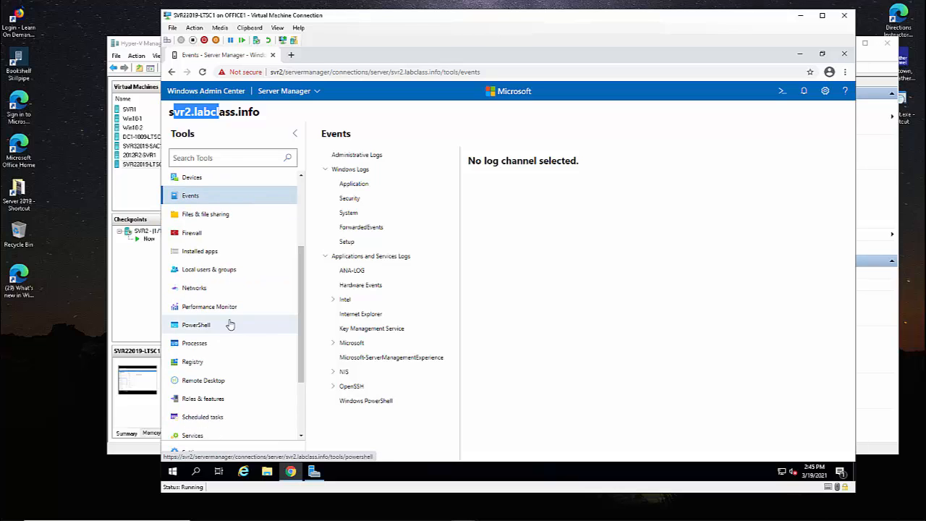
Start a PowerShell session on svr2, then pick Roles & features to raise the navigate-away warning.
click(217, 327)
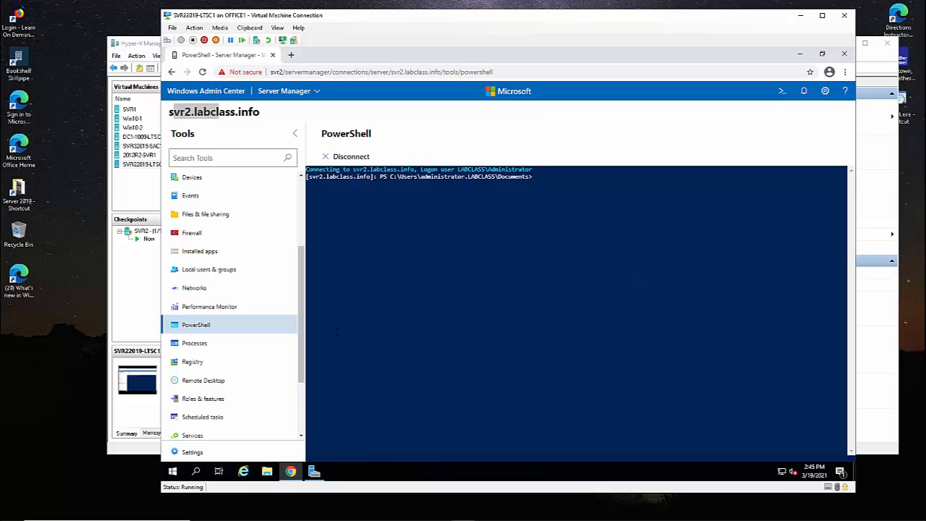
scroll(190, 325, down, 3)
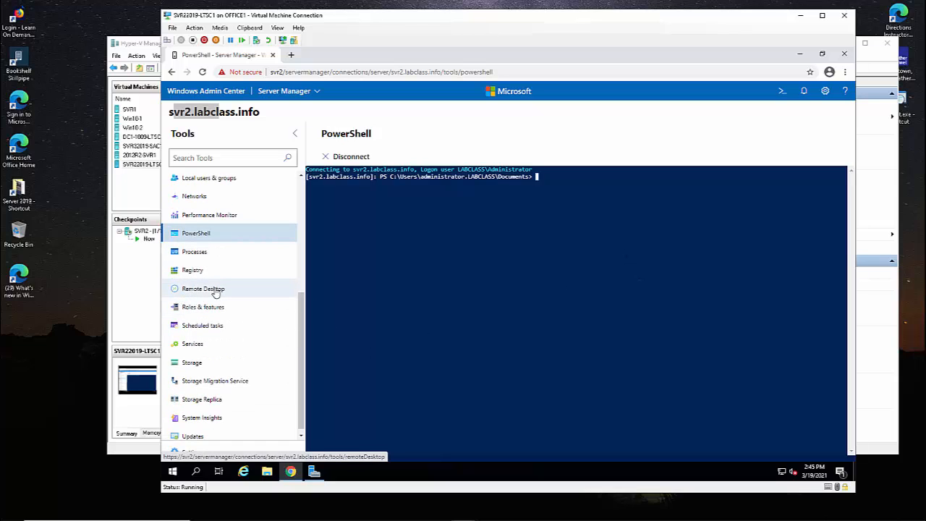
click(202, 319)
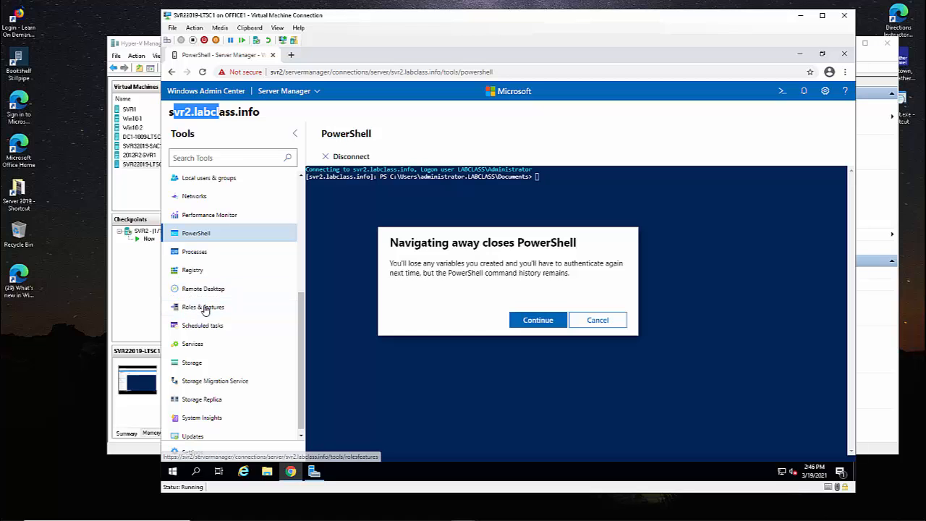
Confirm closing PowerShell and open Storage Migration Service, shown as not yet installed.
click(527, 320)
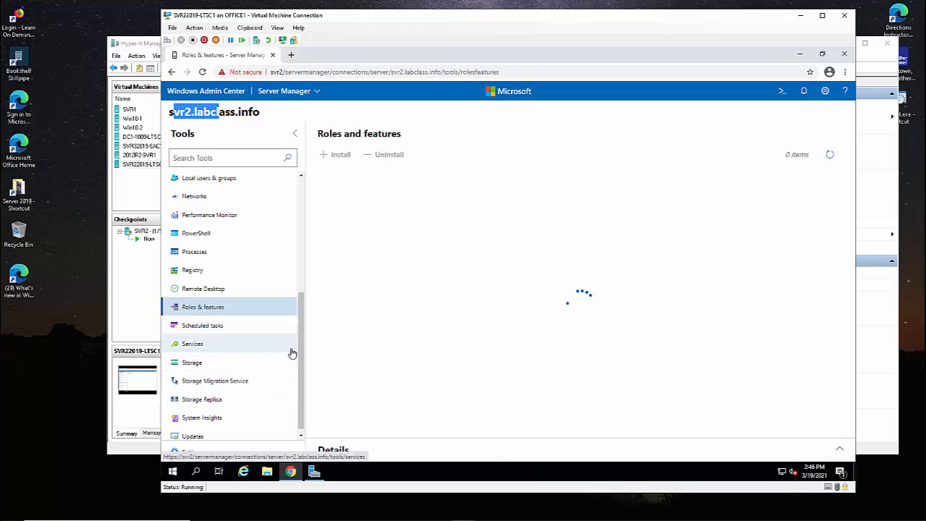
click(209, 364)
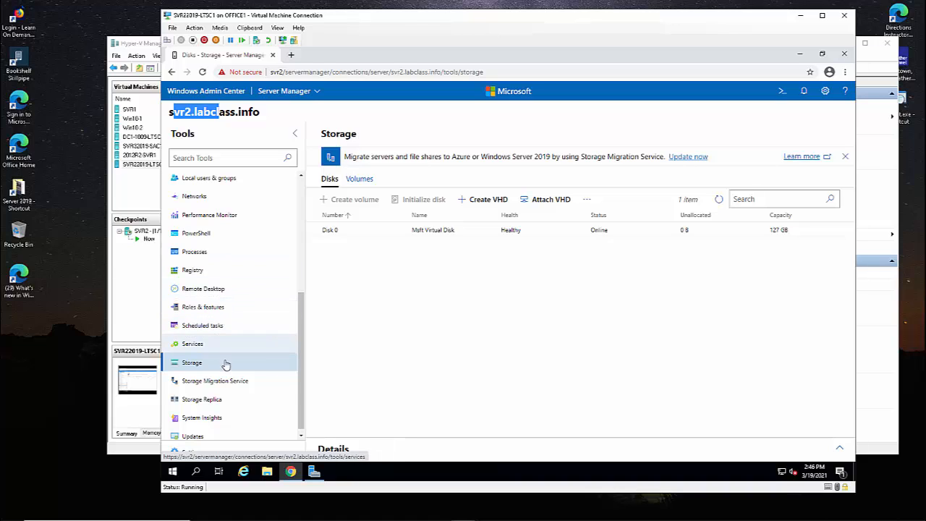
click(232, 381)
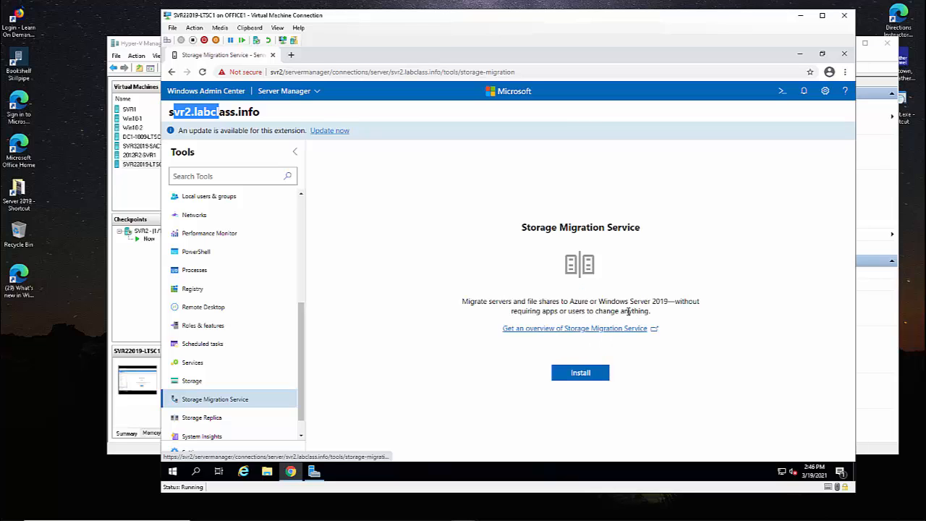
Highlight the Storage Migration Service description, then open the uninstalled Storage Replica tool.
drag(476, 304, 630, 304)
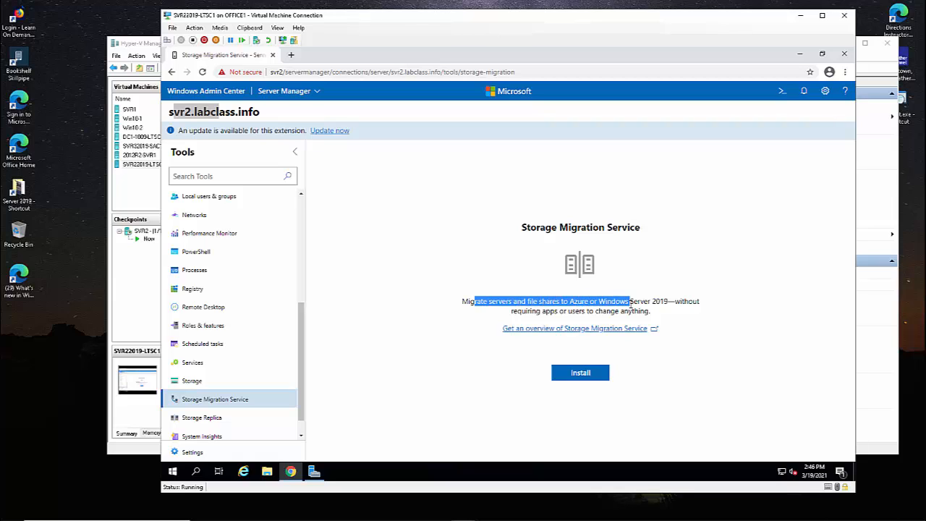
click(579, 311)
drag(541, 302, 598, 303)
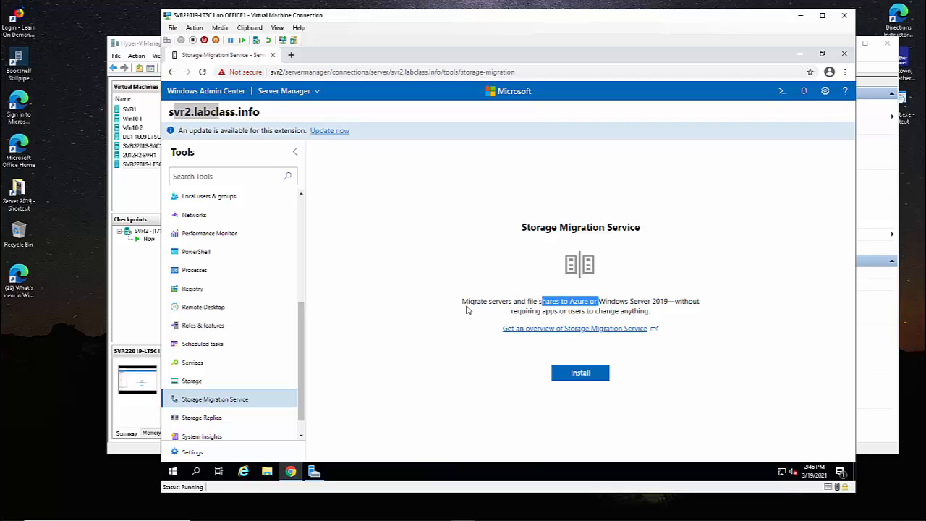
drag(467, 303, 642, 305)
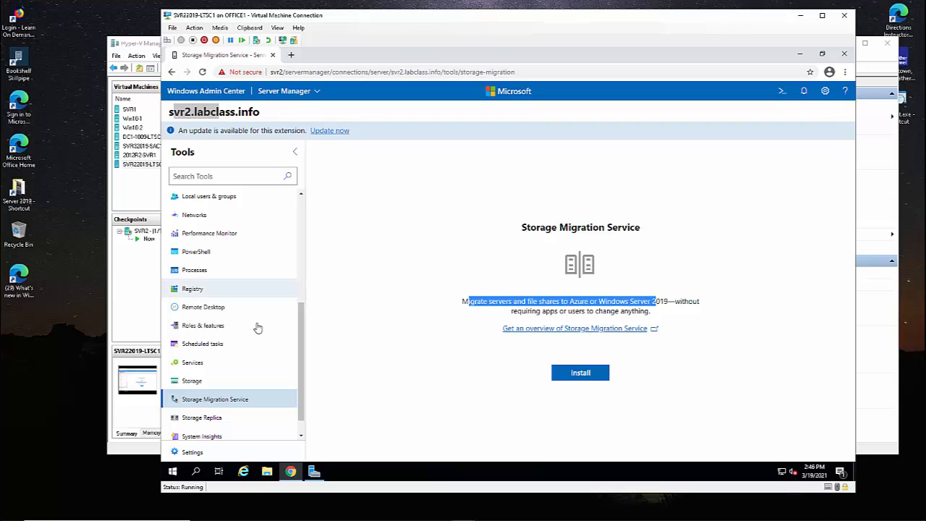
drag(302, 356, 307, 376)
click(213, 396)
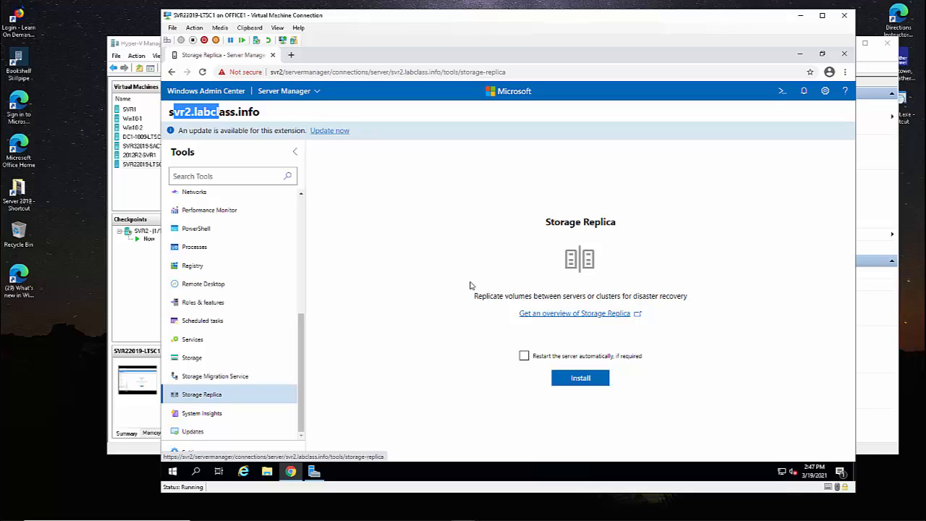
Show the gateway Settings Extensions list of 41 extensions, then the Settings header dropdown.
click(825, 91)
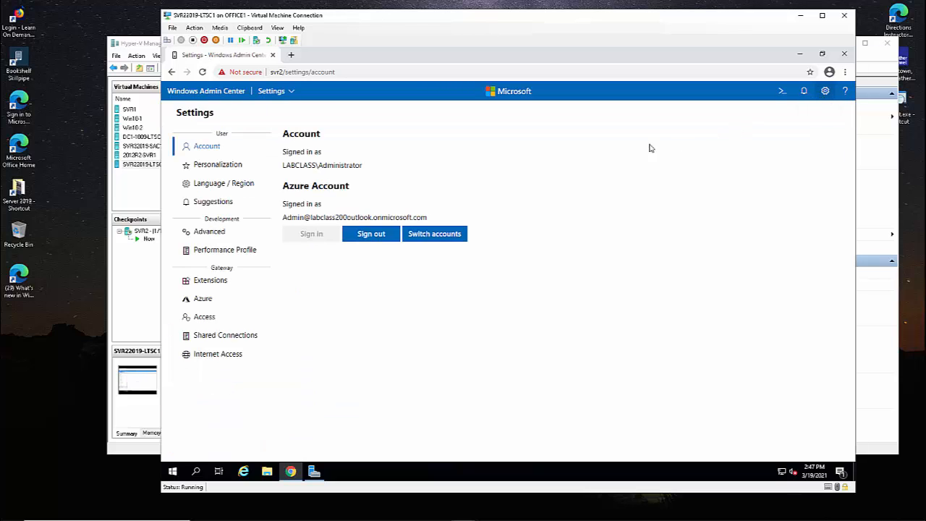
click(207, 283)
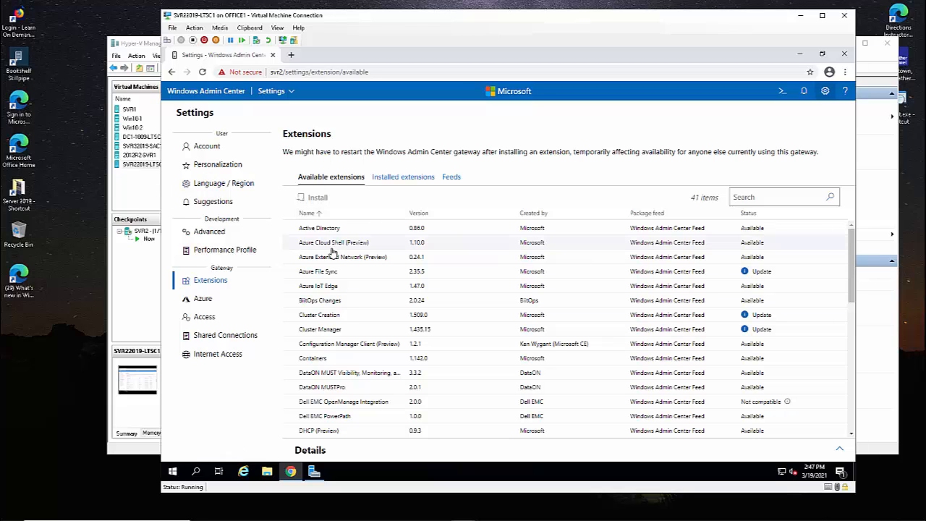
scroll(331, 251, down, 3)
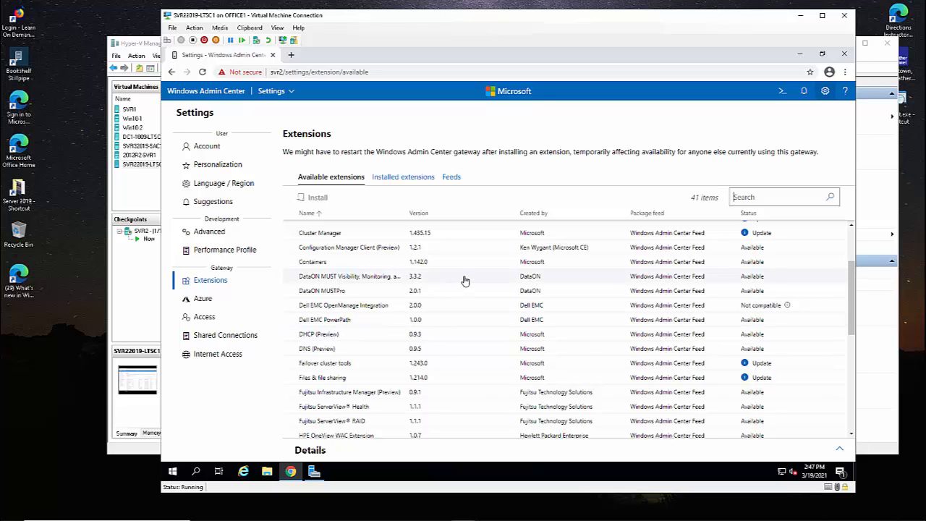
scroll(464, 264, up, 2)
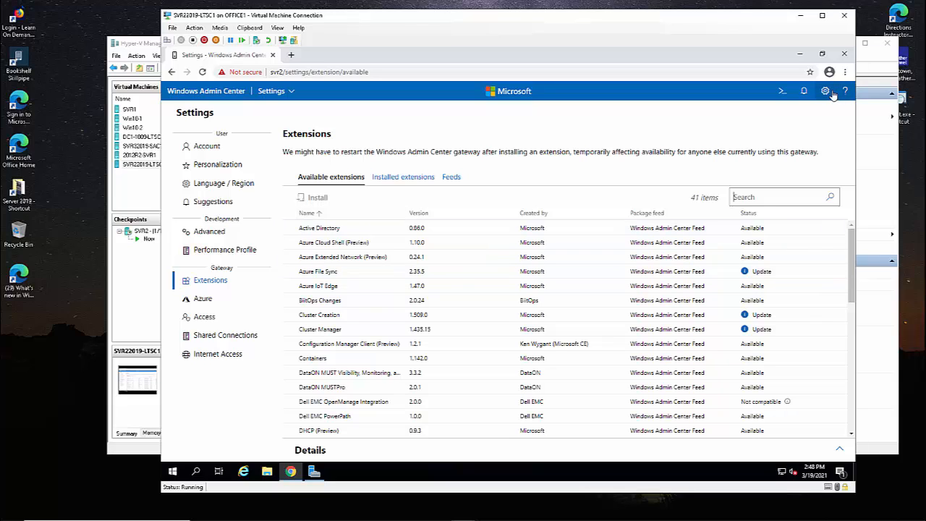
click(269, 91)
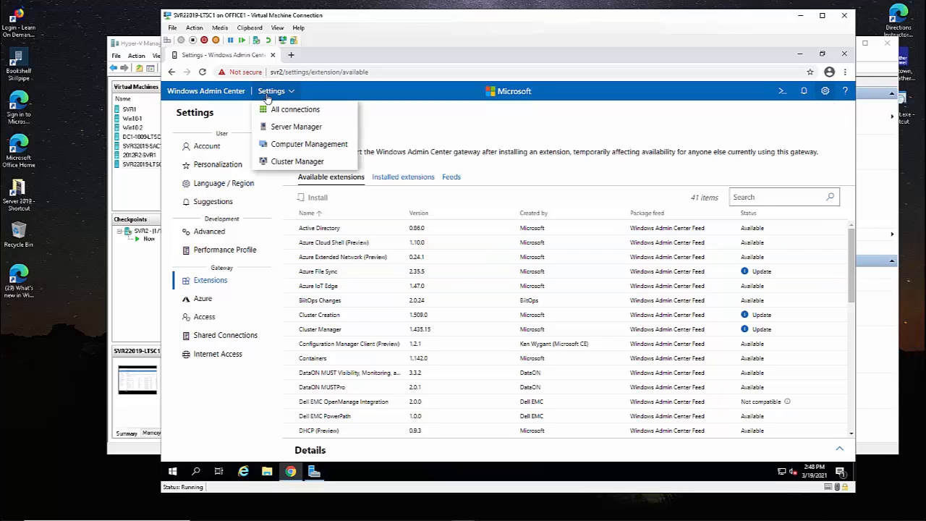
Connect to svr3-sac1 and browse its Windows Logs and Applications and Services Logs event channels.
click(275, 129)
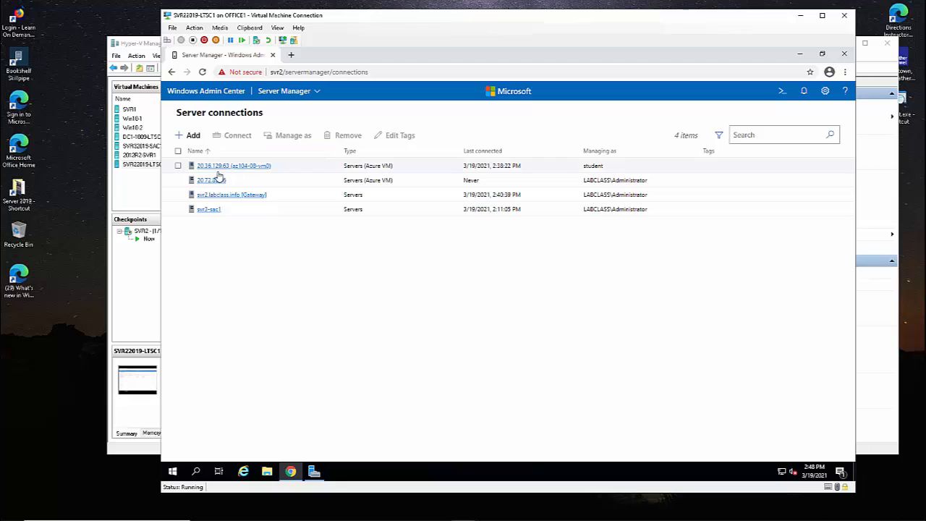
click(209, 210)
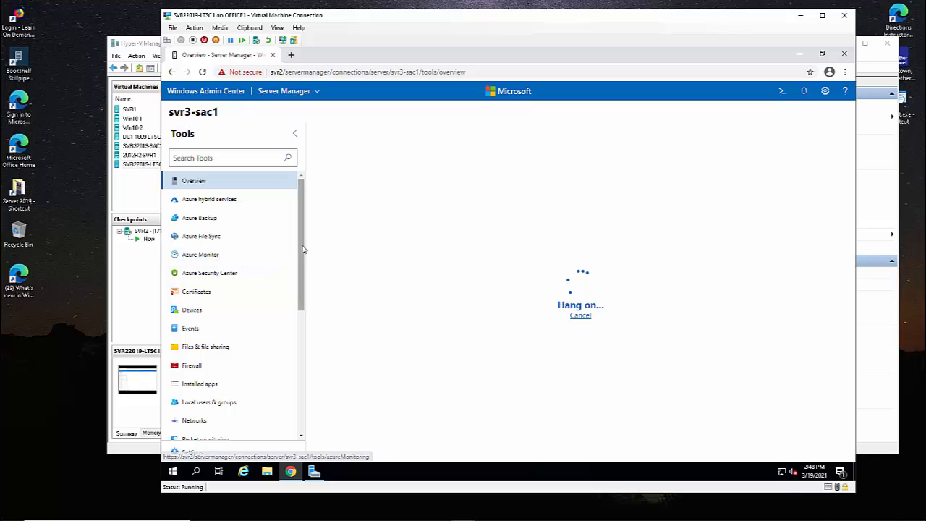
scroll(238, 258, down, 2)
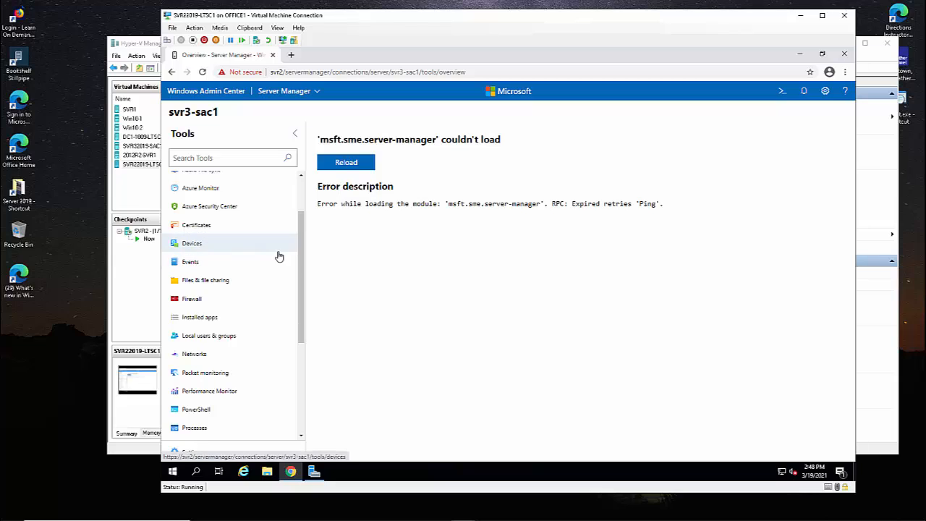
click(205, 262)
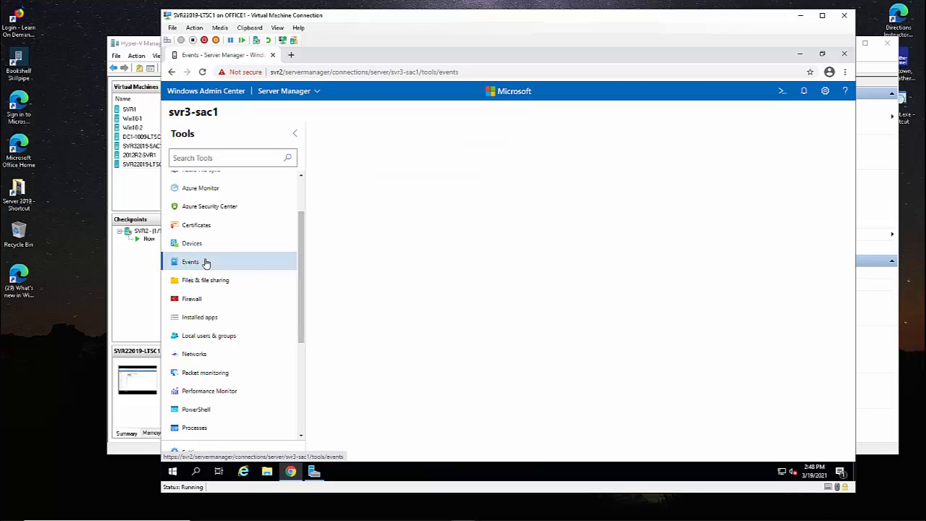
scroll(304, 280, down, 1)
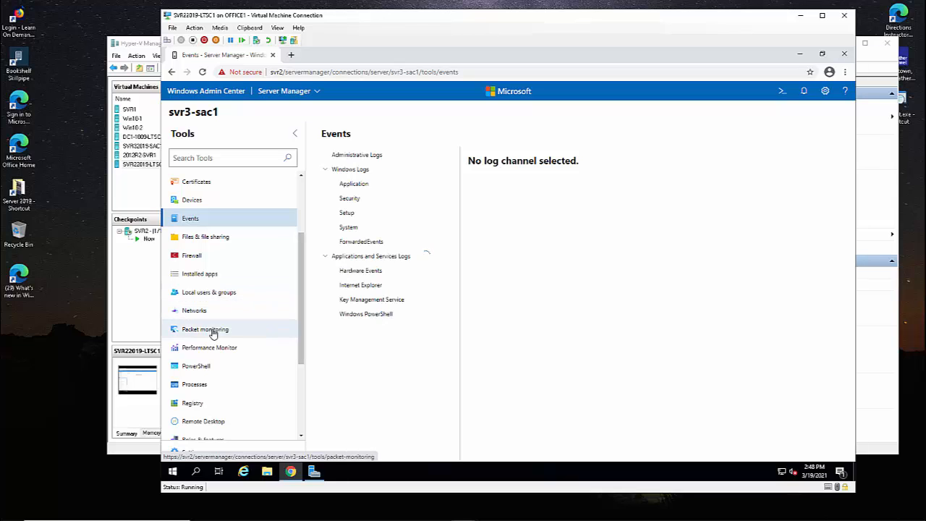
scroll(303, 303, down, 1)
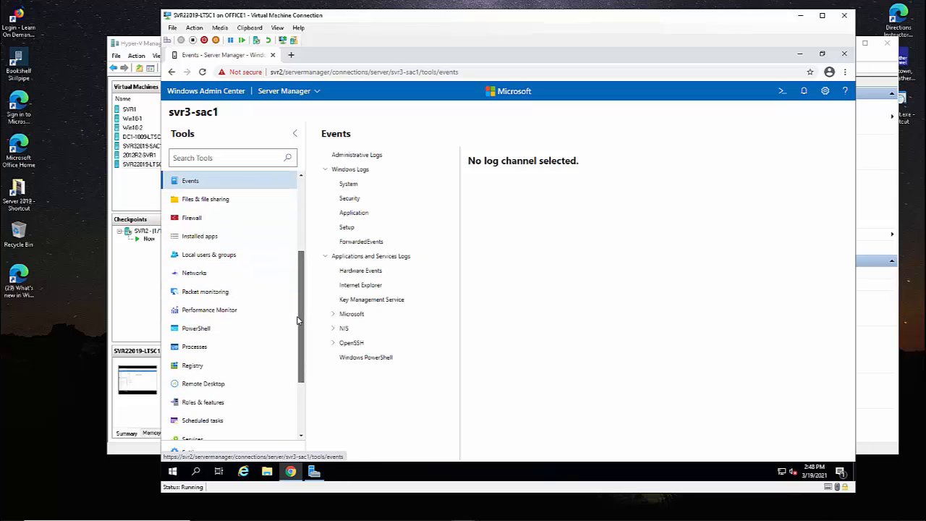
View svr3-sac1's Packet monitoring and uninstalled System Insights pages, then return to Server connections.
click(205, 292)
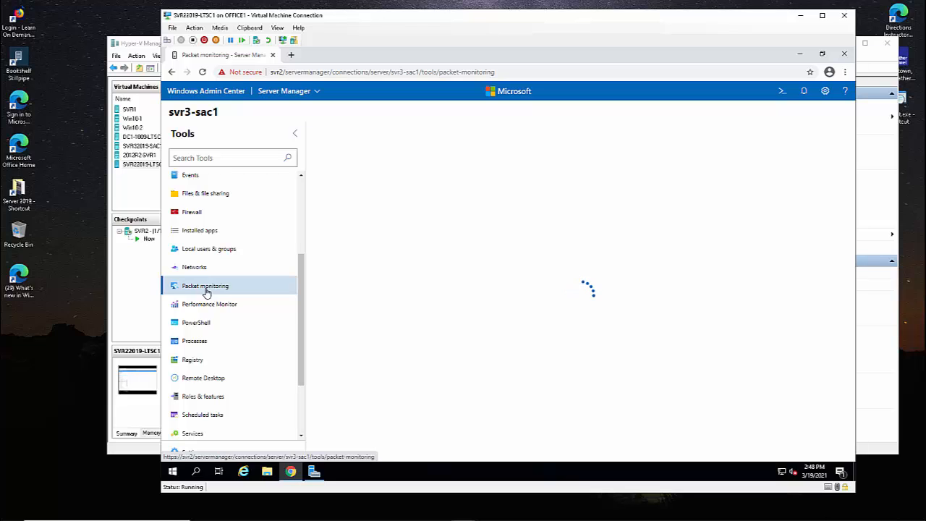
drag(304, 348, 304, 400)
click(217, 415)
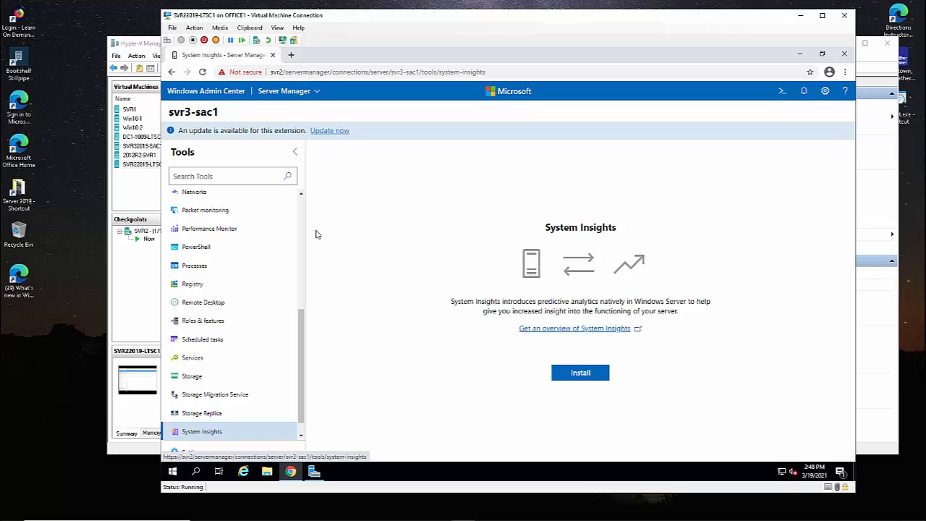
scroll(278, 366, down, 1)
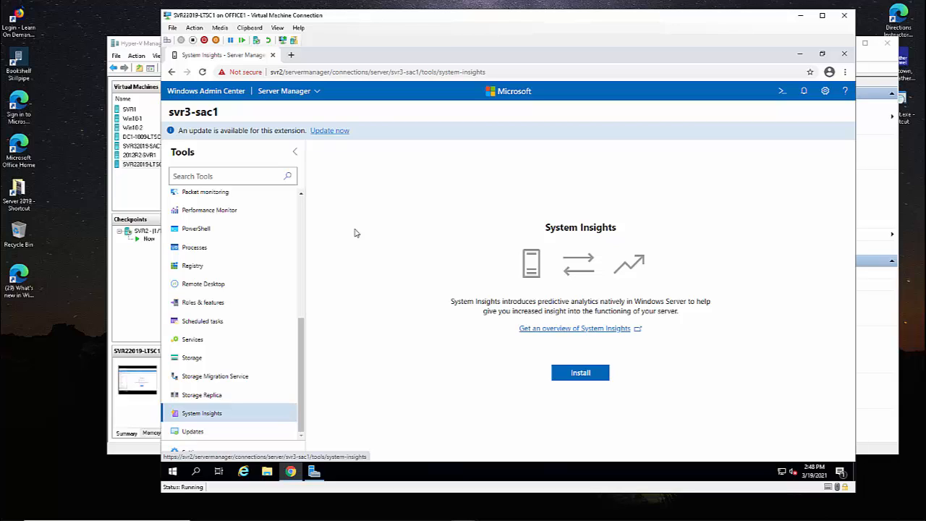
click(290, 91)
click(286, 129)
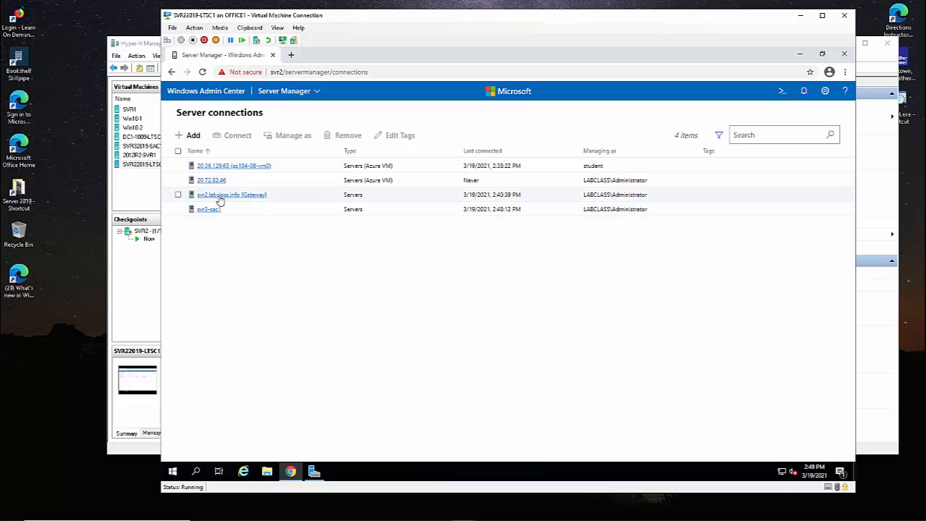
Connect to svr2.labclass.info and view its four enabled System Insights forecasting capabilities.
click(220, 198)
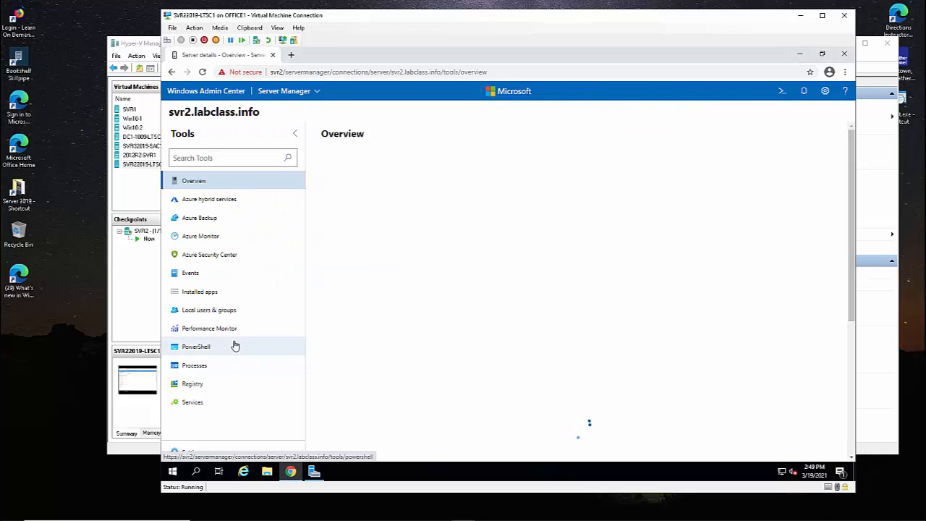
scroll(235, 346, down, 3)
scroll(231, 361, down, 3)
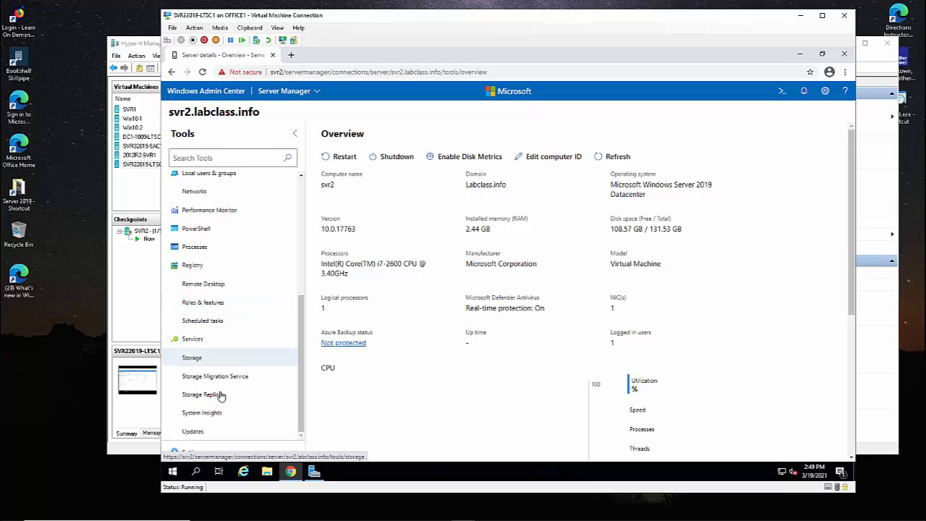
click(213, 412)
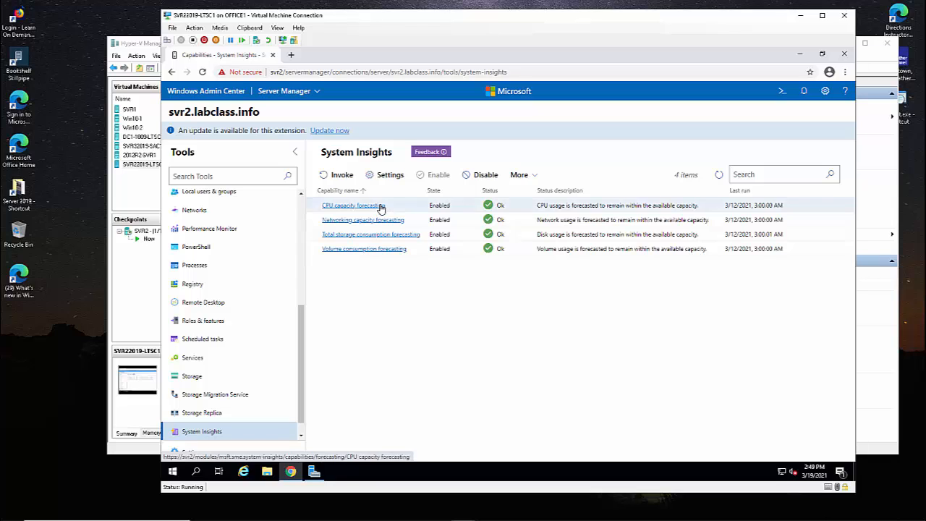
Open svr2's CPU capacity forecasting page and review its forecast chart and six Ok history runs.
click(379, 208)
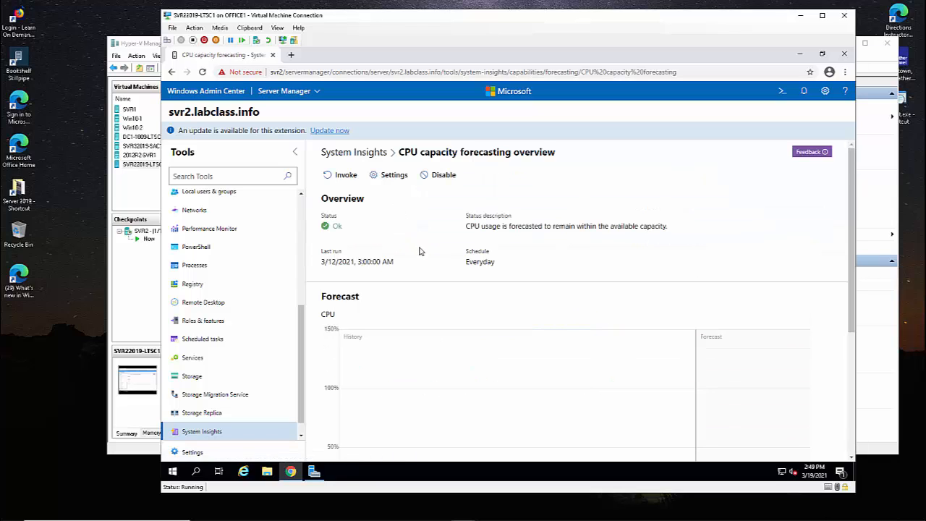
scroll(419, 251, down, 1)
scroll(369, 407, down, 2)
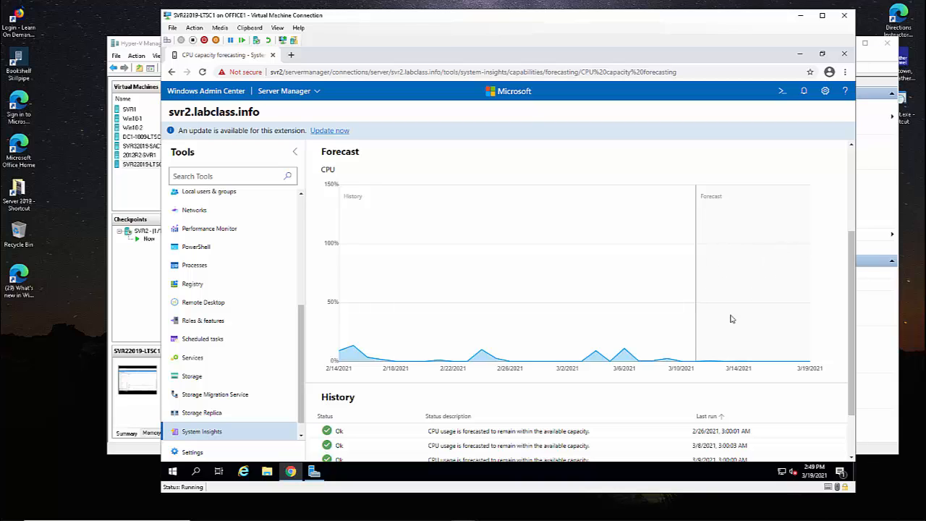
scroll(628, 426, down, 2)
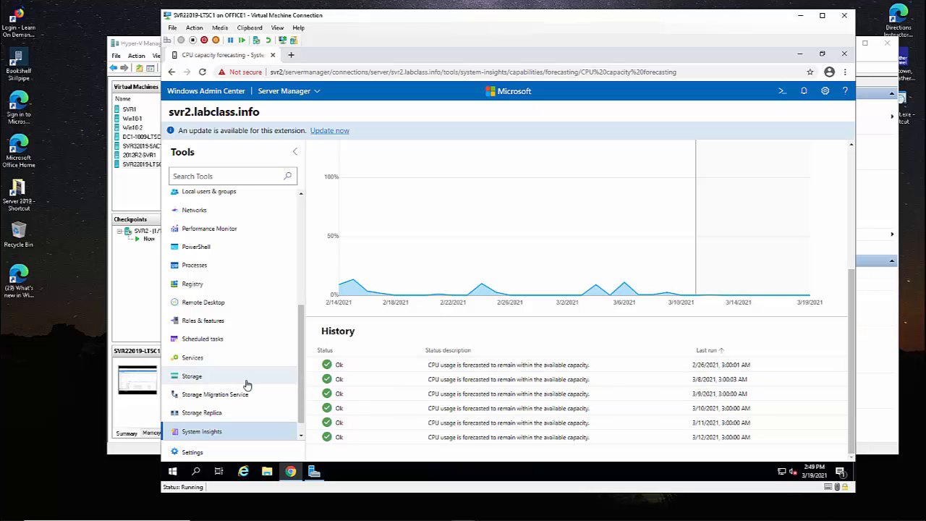
scroll(244, 382, up, 5)
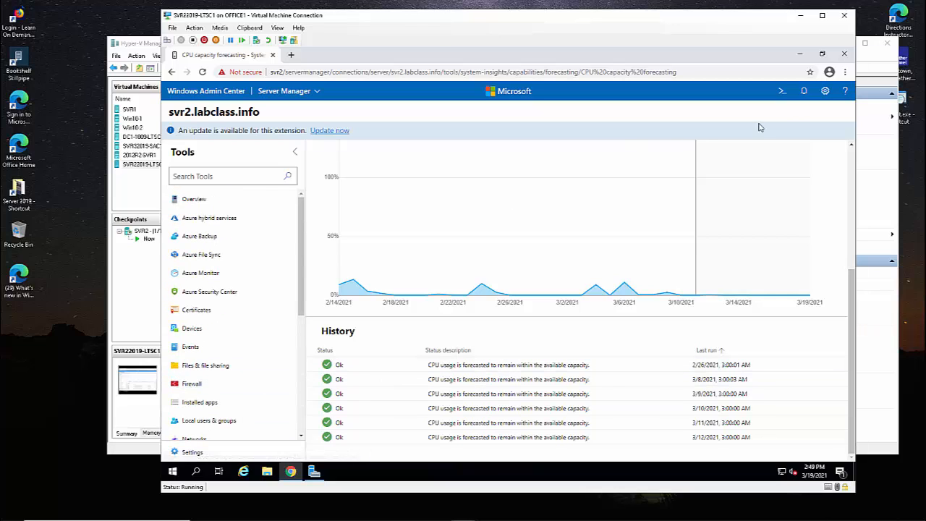